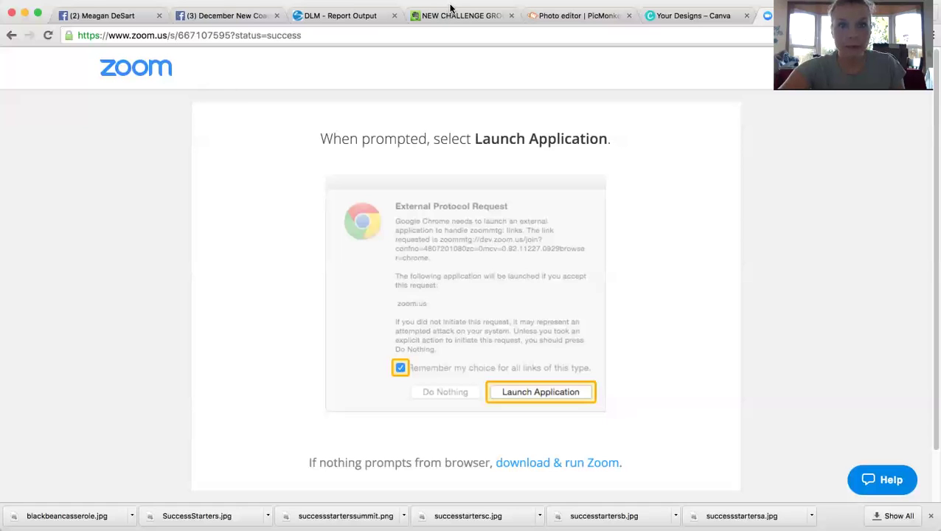
- Create a new Square design in PicMonkey and apply the Transparent canvas colour
left_click(581, 16)
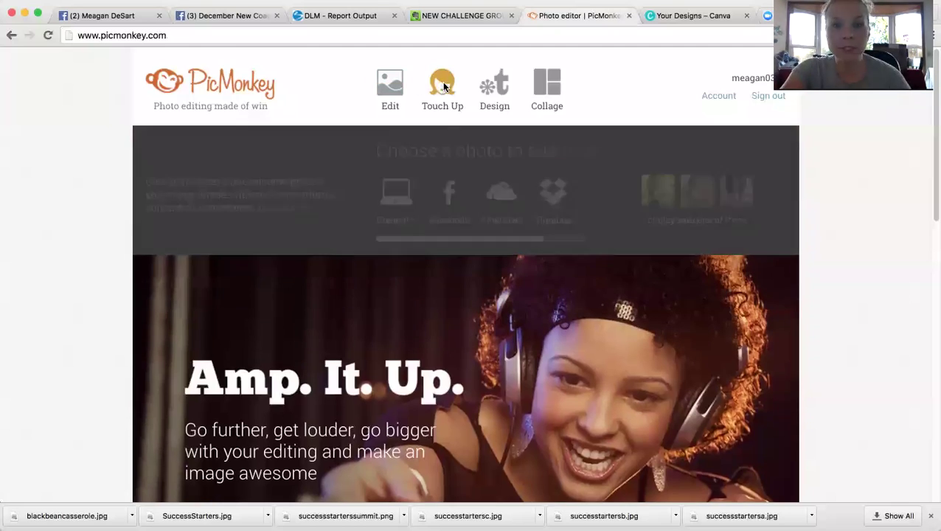
mouse_move(488, 84)
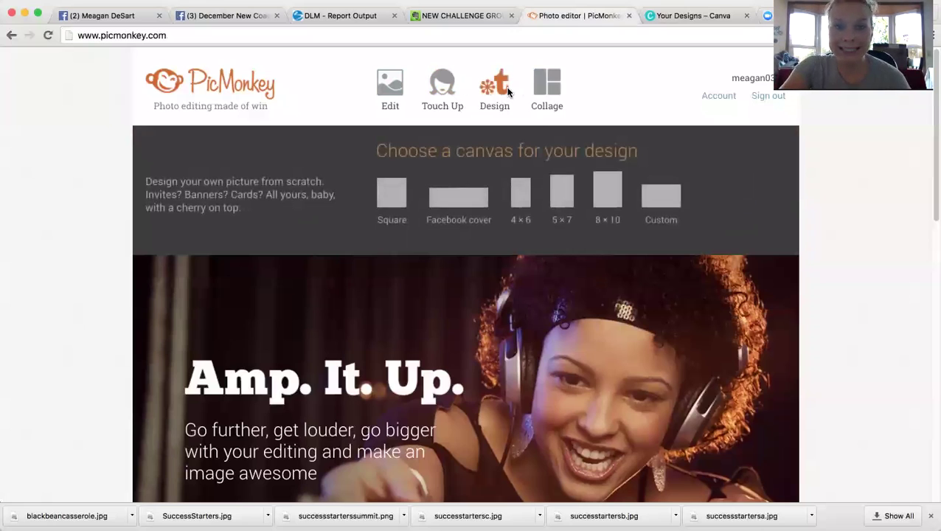
left_click(391, 194)
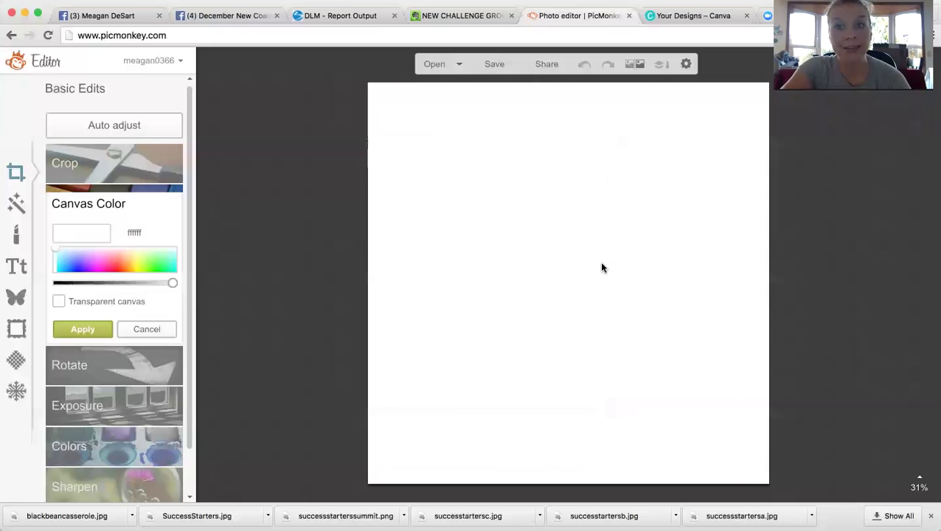
scroll(118, 214, "down", 2)
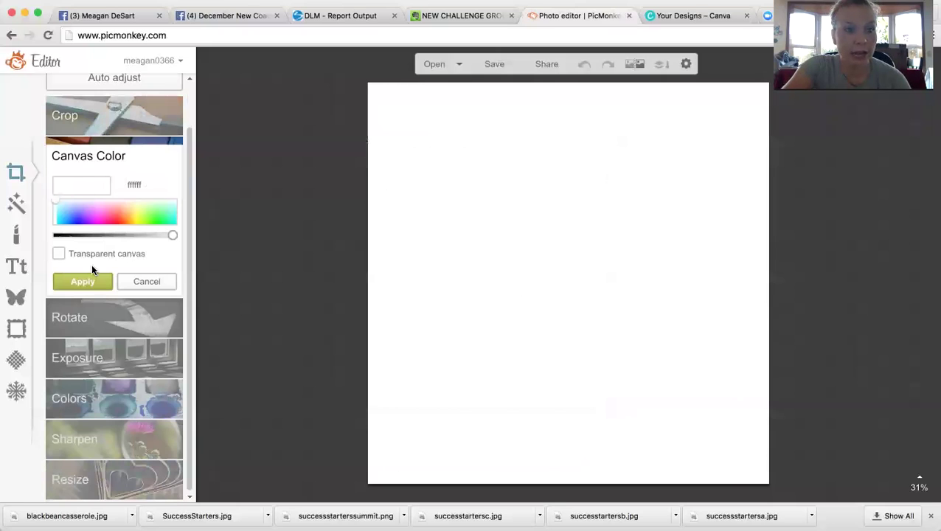
scroll(94, 236, "up", 2)
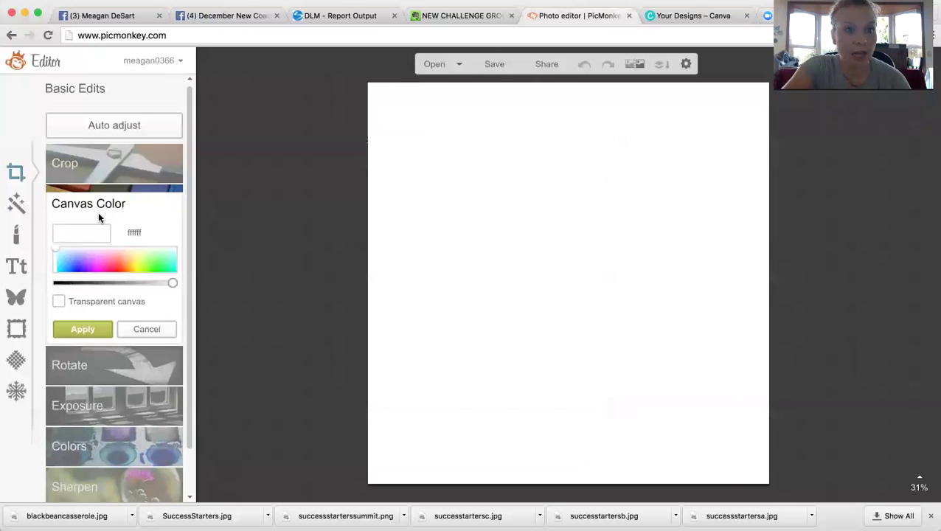
left_click(59, 301)
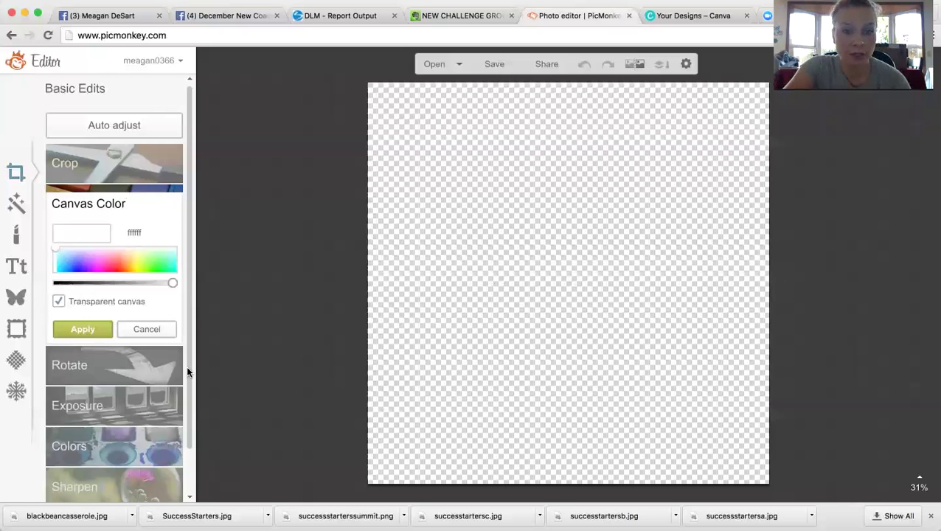
left_click(83, 328)
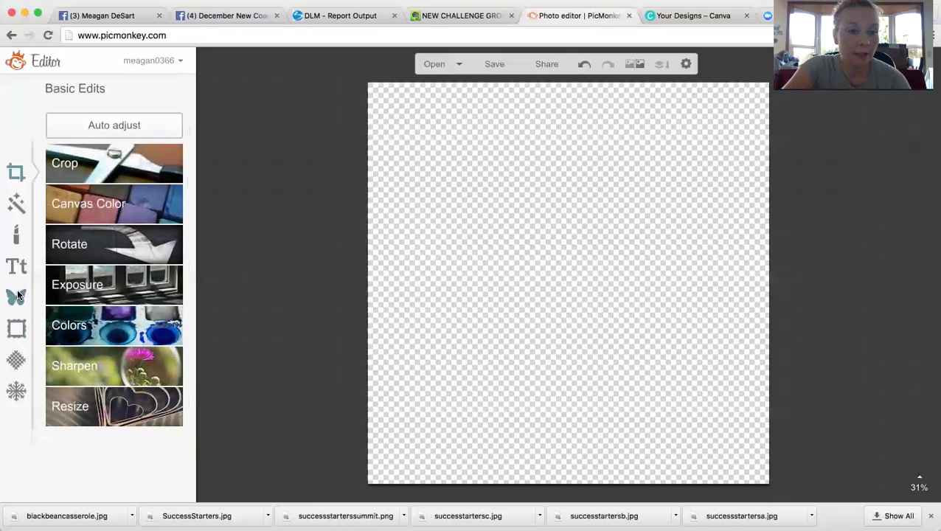
- Add DSC_0620.jpg from the Downloads folder as a Your Own overlay on the canvas
left_click(16, 298)
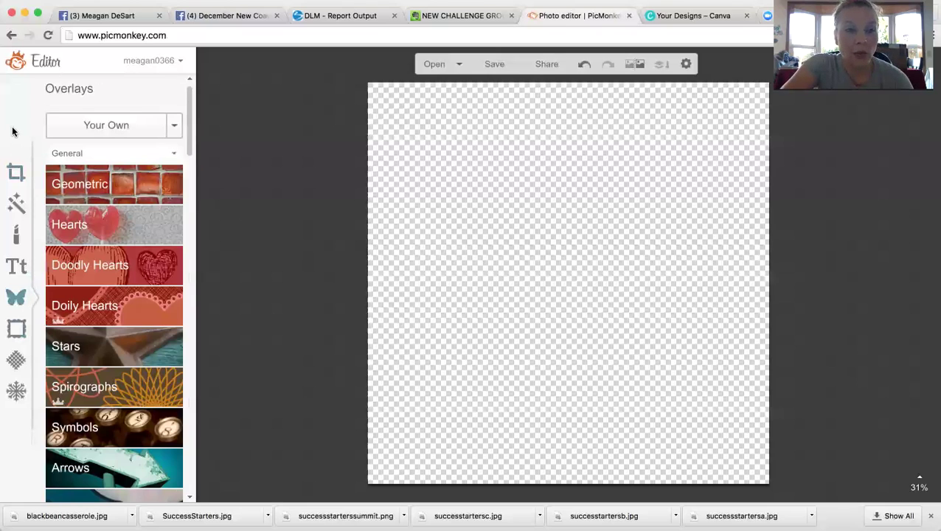
left_click(103, 127)
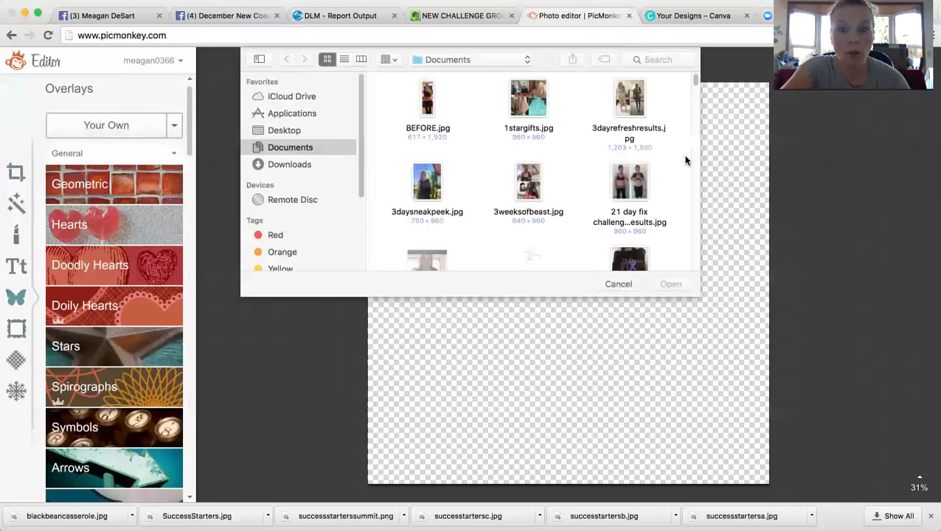
scroll(657, 209, "down", 1)
left_click(280, 165)
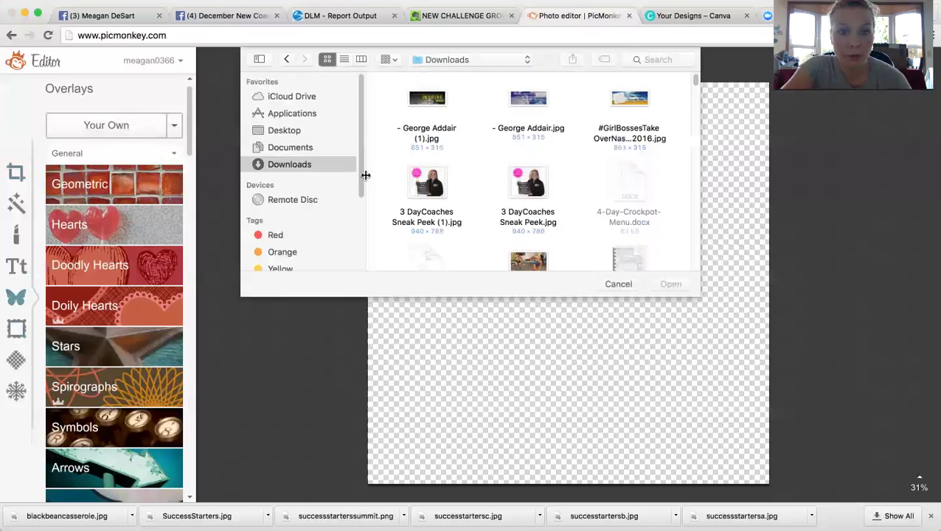
scroll(645, 198, "down", 10)
scroll(645, 198, "down", 15)
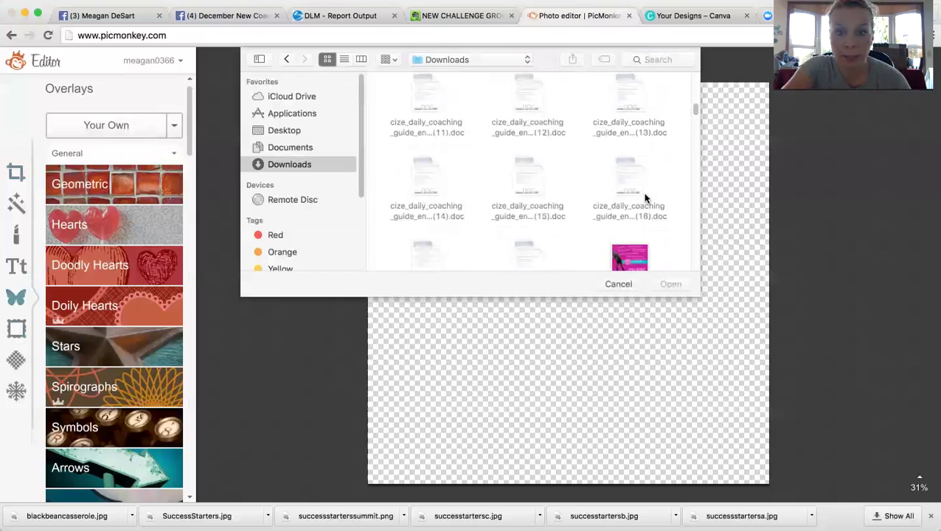
scroll(643, 197, "down", 15)
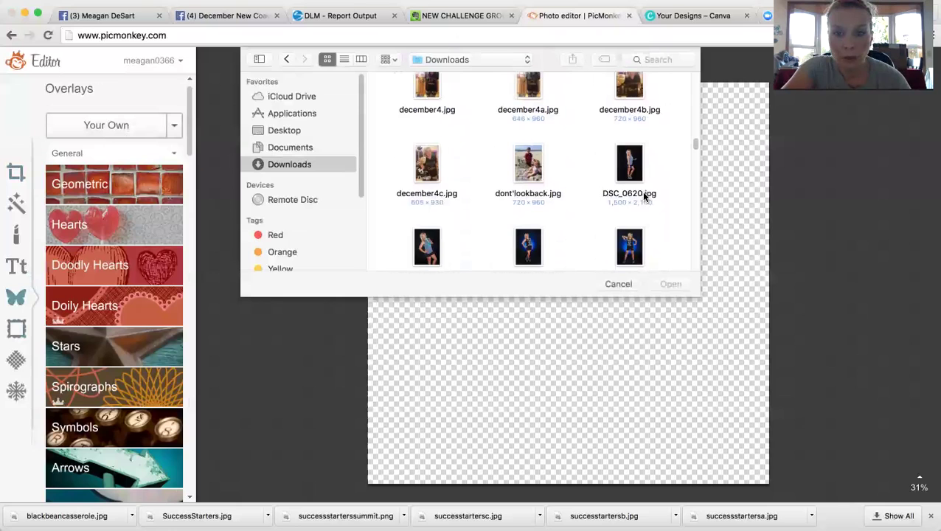
scroll(643, 194, "down", 1)
left_click(634, 152)
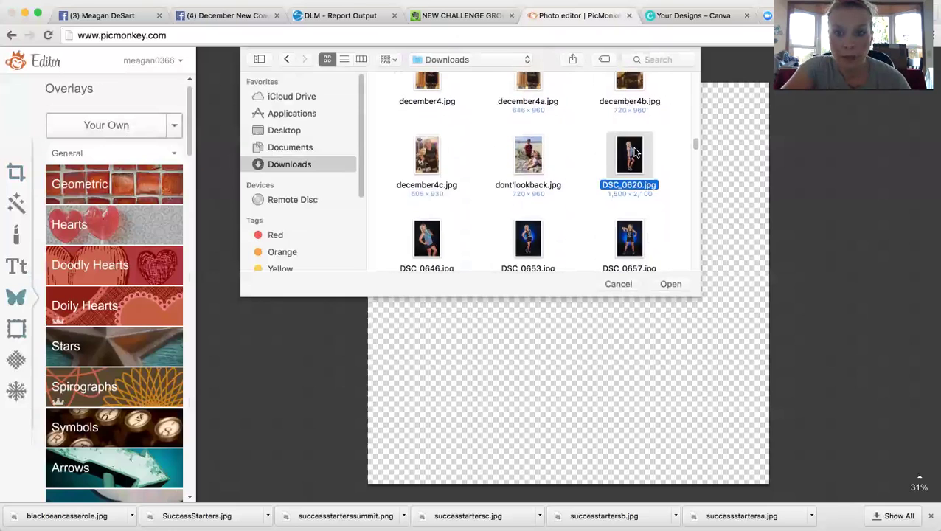
left_click(673, 284)
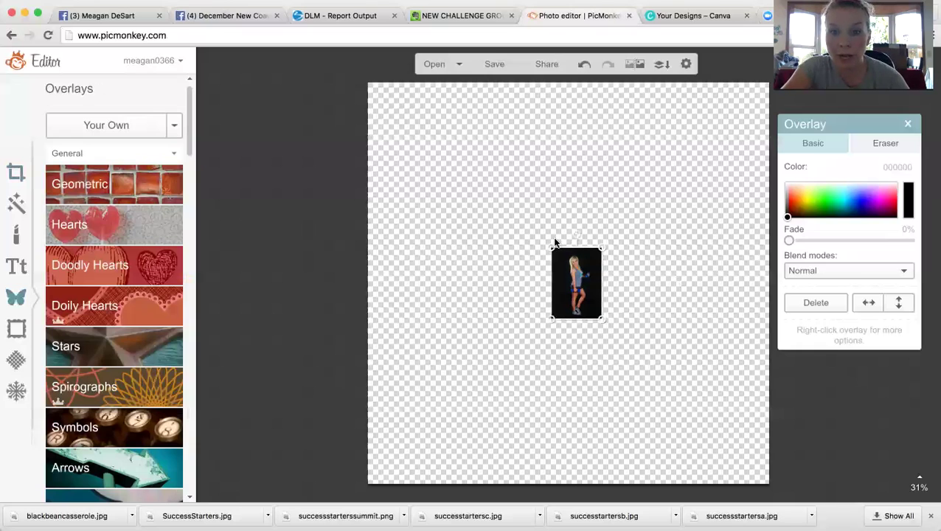
- Drag the DSC_0620 overlay's corners outward so it fills most of the canvas height
left_click_drag(546, 246, 357, 105)
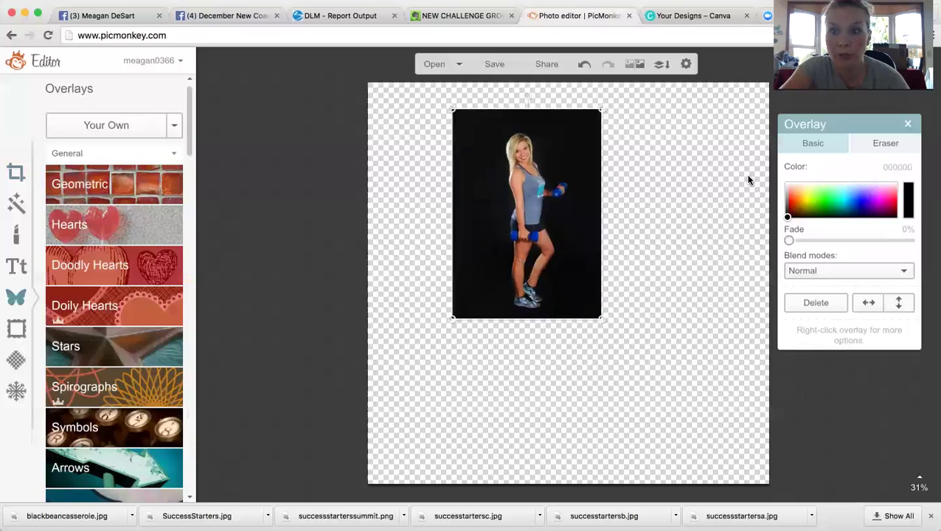
left_click_drag(906, 121, 914, 202)
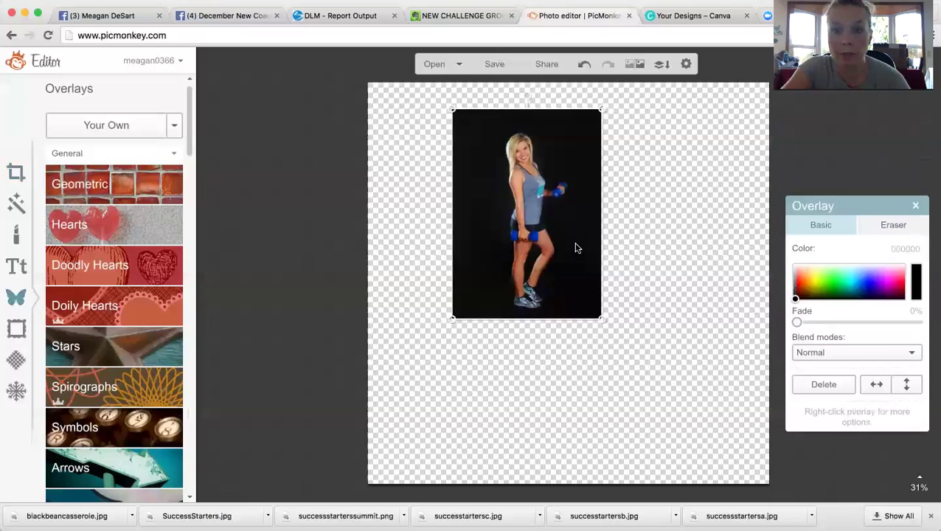
left_click_drag(603, 320, 702, 460)
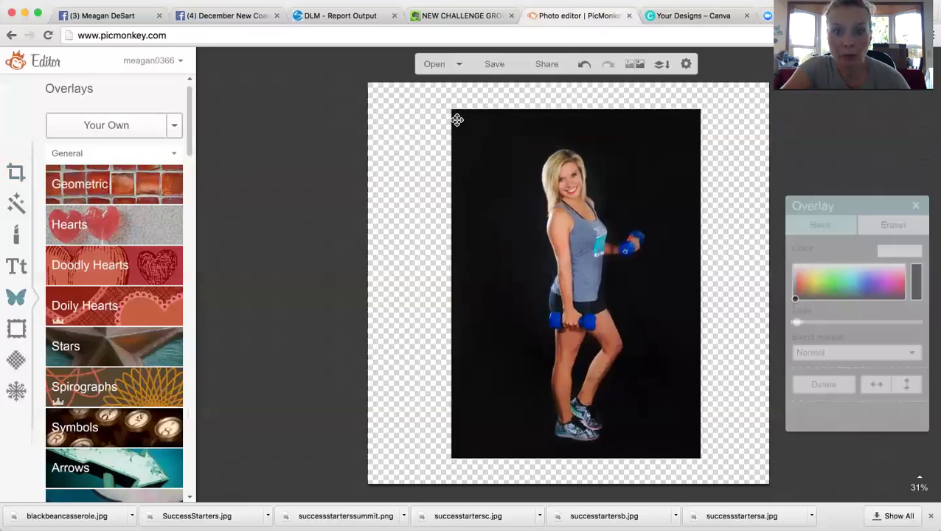
left_click_drag(453, 109, 425, 98)
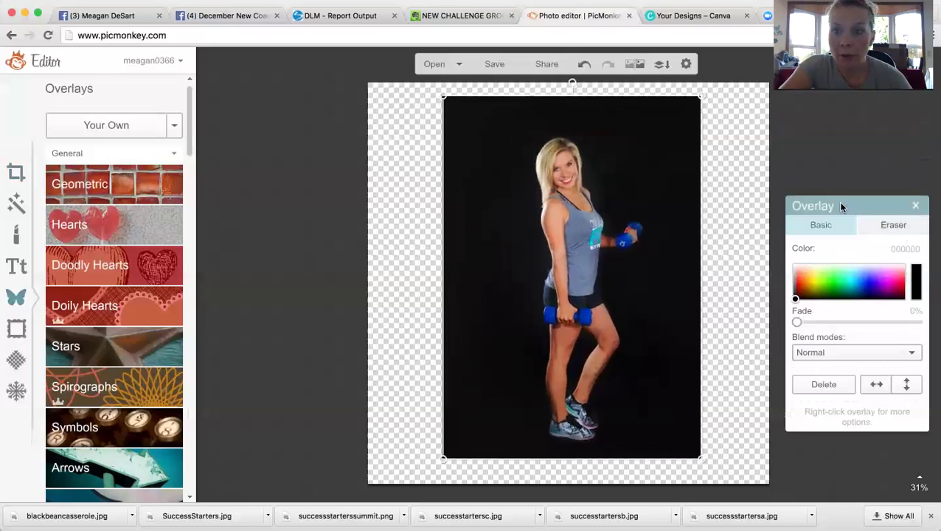
- Set the overlay eraser to size 91 and erase the black background around the woman
left_click(894, 225)
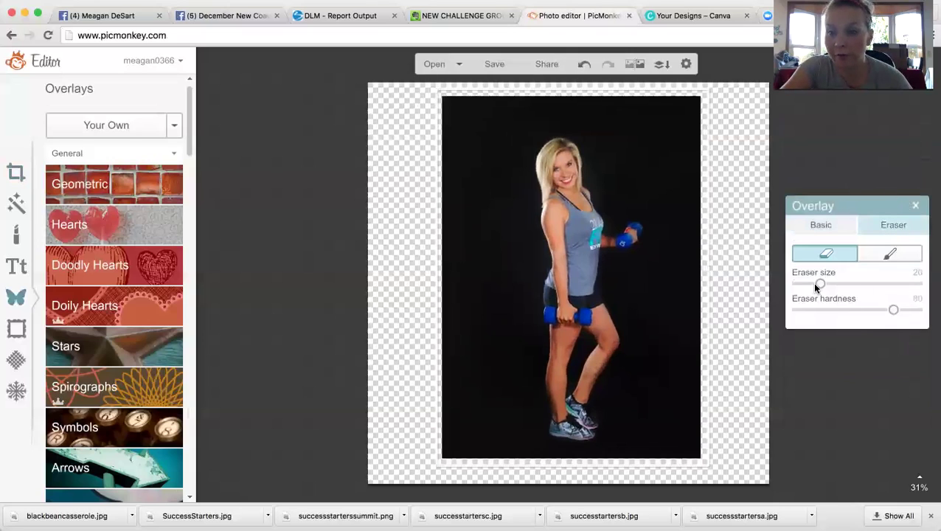
left_click_drag(880, 285, 906, 287)
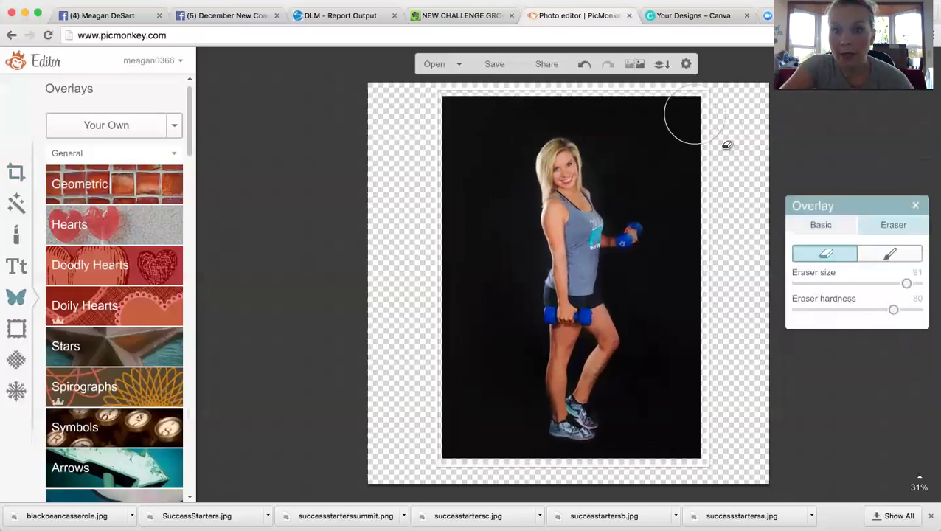
mouse_move(683, 116)
left_mouse_down()
mouse_move(698, 145)
mouse_move(662, 118)
left_mouse_up()
mouse_move(694, 148)
left_mouse_down()
mouse_move(681, 151)
mouse_move(719, 189)
mouse_move(723, 212)
mouse_move(673, 157)
mouse_move(672, 177)
mouse_move(704, 206)
mouse_move(716, 255)
mouse_move(721, 298)
mouse_move(706, 413)
mouse_move(720, 466)
mouse_move(687, 458)
mouse_move(683, 426)
mouse_move(703, 355)
mouse_move(689, 325)
mouse_move(728, 332)
left_mouse_up()
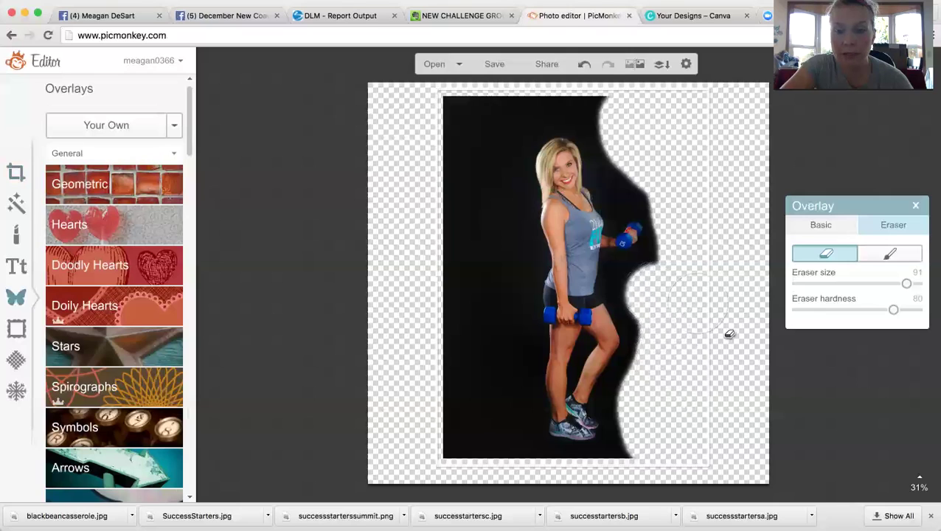
mouse_move(615, 131)
left_mouse_down()
mouse_move(499, 134)
mouse_move(484, 168)
mouse_move(471, 440)
mouse_move(497, 468)
mouse_move(479, 354)
mouse_move(503, 158)
mouse_move(507, 423)
mouse_move(514, 466)
mouse_move(527, 467)
mouse_move(513, 376)
mouse_move(523, 242)
left_mouse_up()
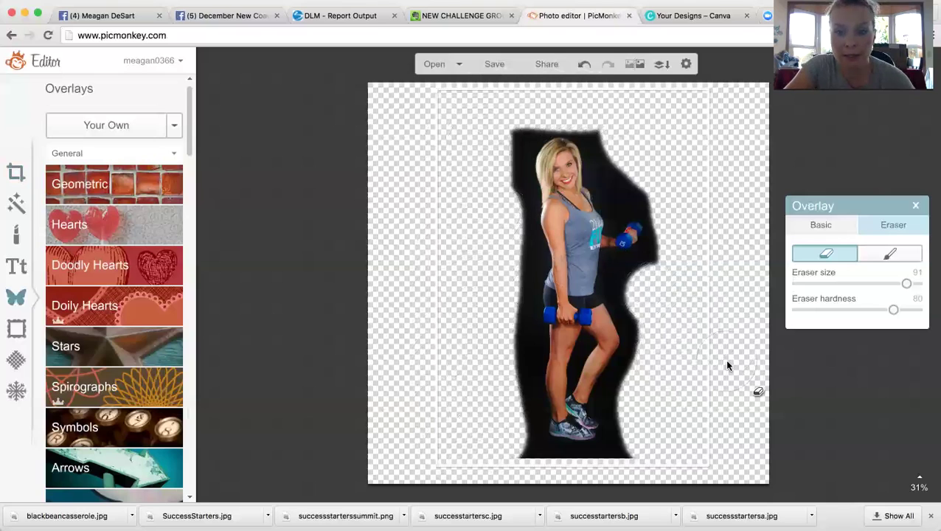
- Enlarge the woman cutout toward the canvas bottom and shift it up and left
left_click(747, 406)
left_click(616, 259)
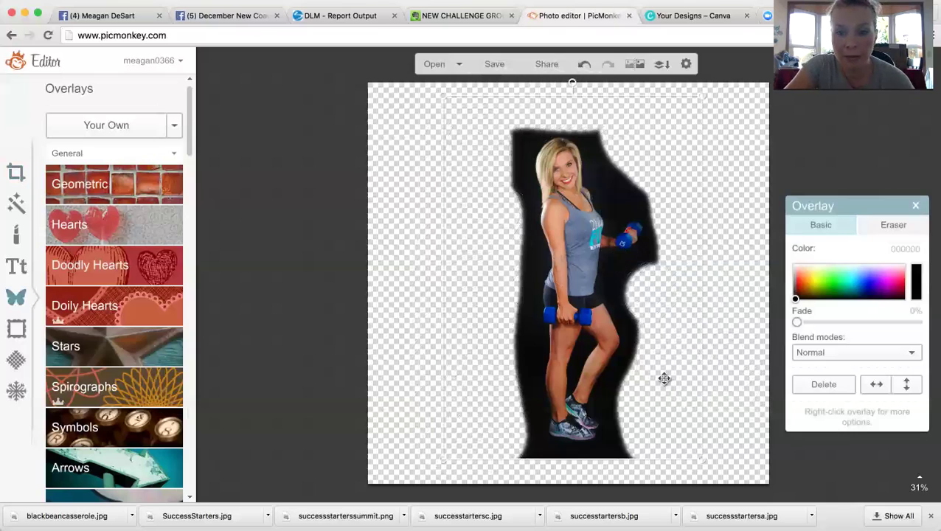
left_click_drag(698, 462, 723, 488)
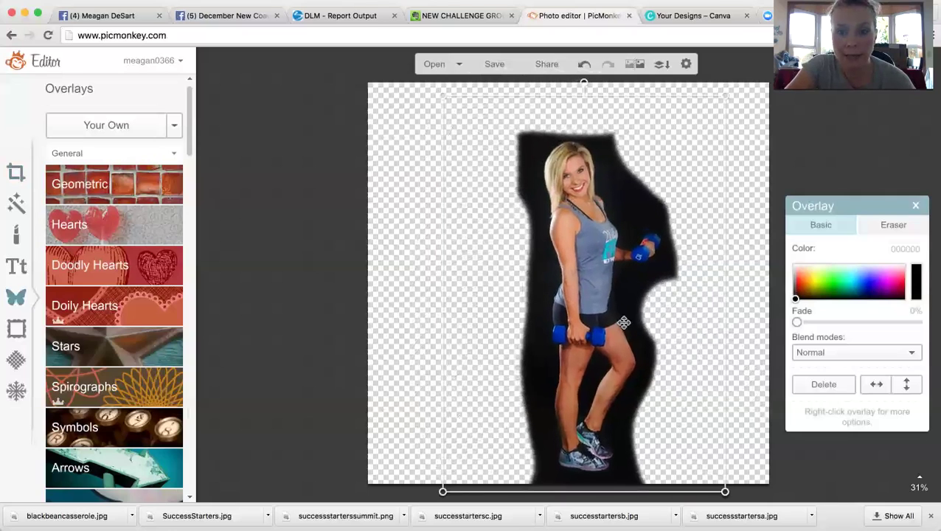
left_click_drag(623, 320, 596, 274)
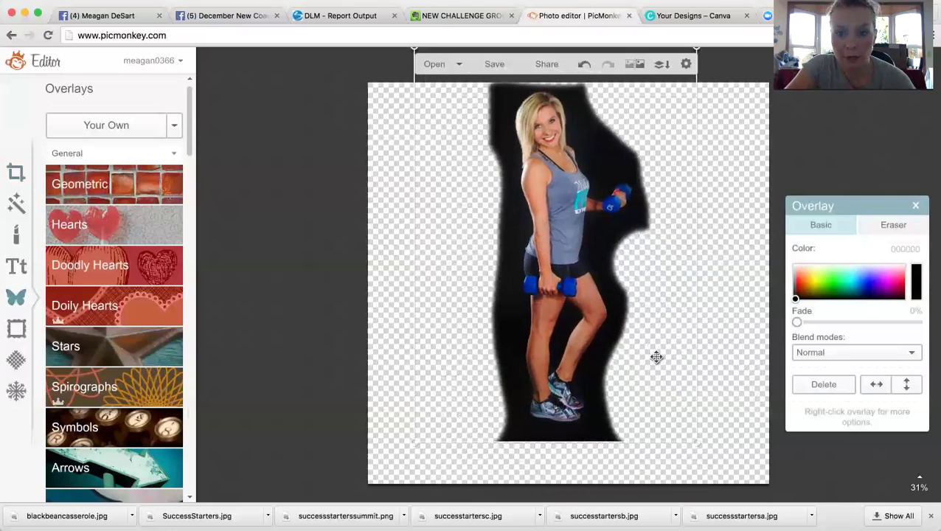
left_click_drag(697, 439, 718, 475)
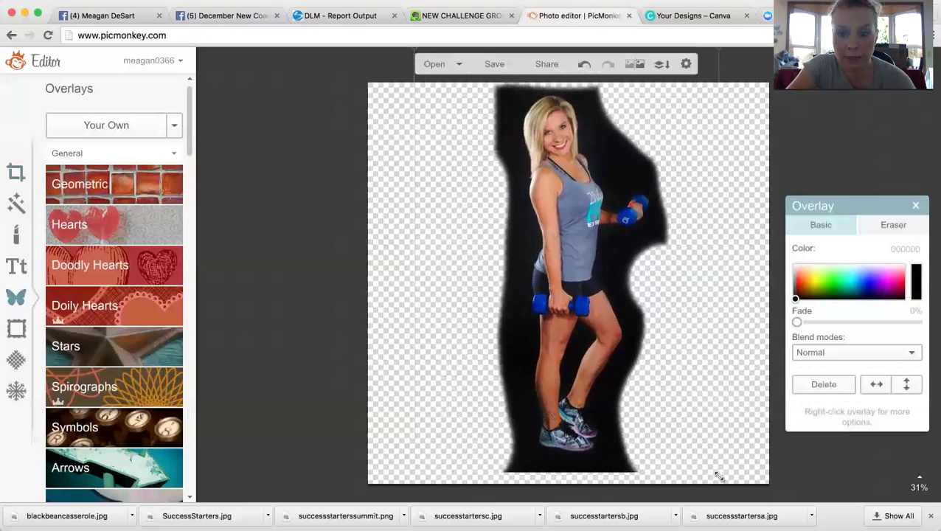
- Set the eraser to size 75 and erase the dark background at lower right and beside the head
left_click(908, 228)
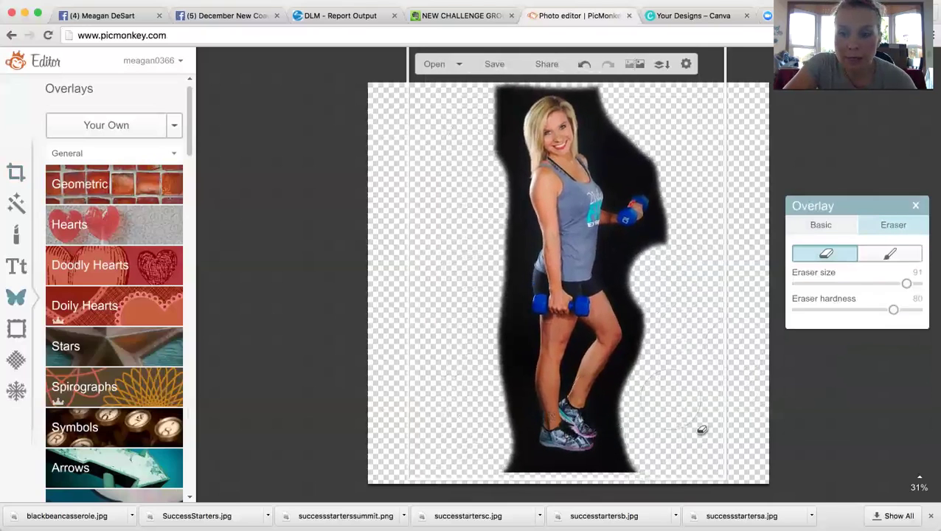
left_click_drag(907, 287, 888, 283)
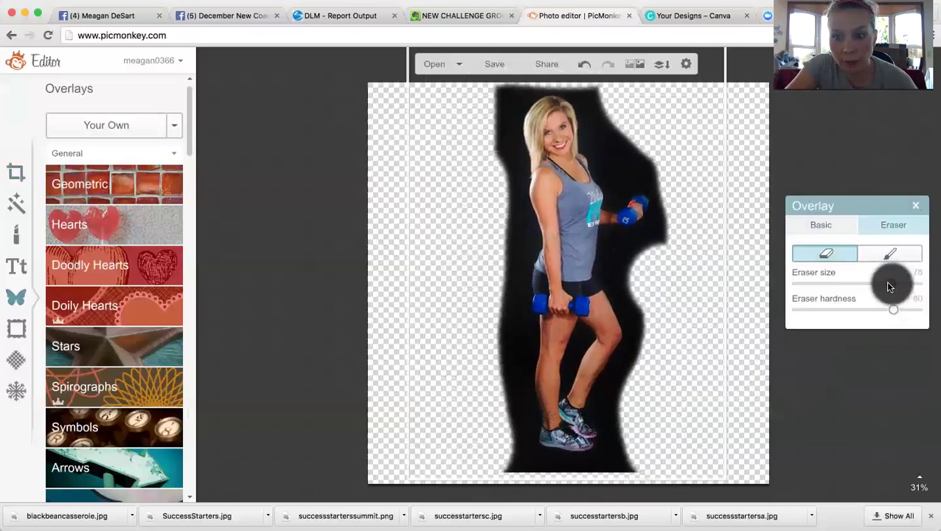
mouse_move(648, 447)
left_mouse_down()
mouse_move(609, 479)
mouse_move(510, 488)
mouse_move(516, 456)
mouse_move(494, 356)
mouse_move(517, 320)
mouse_move(508, 251)
left_mouse_up()
mouse_move(489, 120)
left_mouse_down()
mouse_move(509, 100)
mouse_move(494, 132)
mouse_move(517, 110)
mouse_move(530, 118)
mouse_move(524, 267)
left_mouse_up()
mouse_move(647, 154)
left_mouse_down()
mouse_move(629, 120)
mouse_move(646, 171)
mouse_move(670, 183)
mouse_move(649, 182)
mouse_move(624, 116)
left_mouse_up()
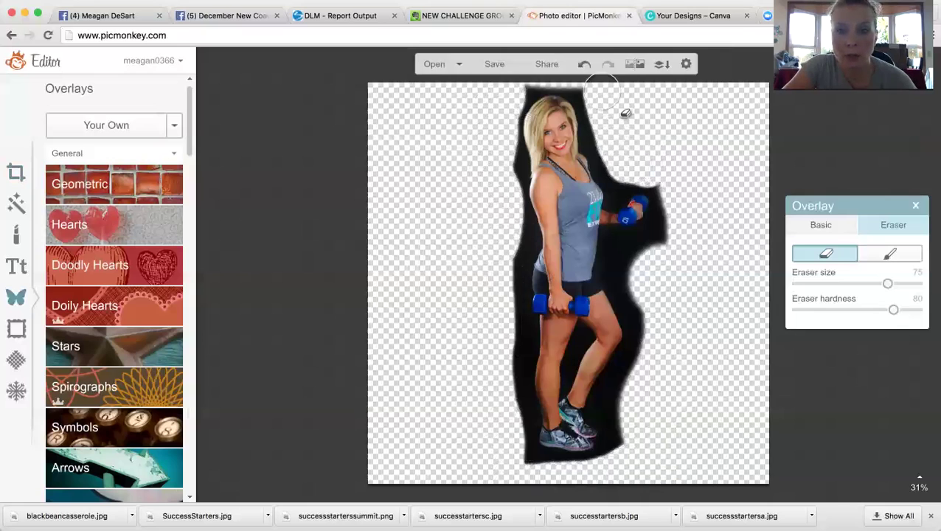
- Shrink the woman cutout slightly from its bottom-left corner
left_click(389, 209)
left_click(515, 211)
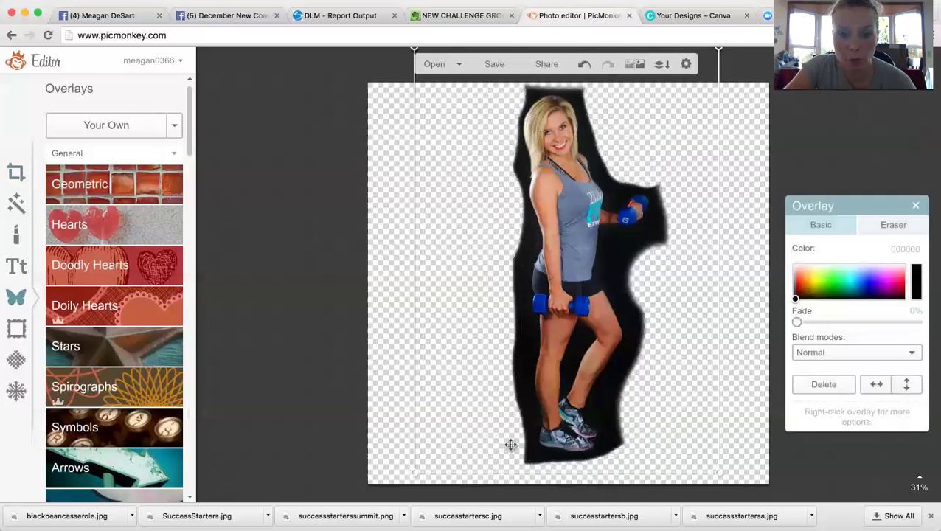
mouse_move(425, 473)
left_mouse_down()
mouse_move(418, 467)
mouse_move(435, 458)
left_mouse_up()
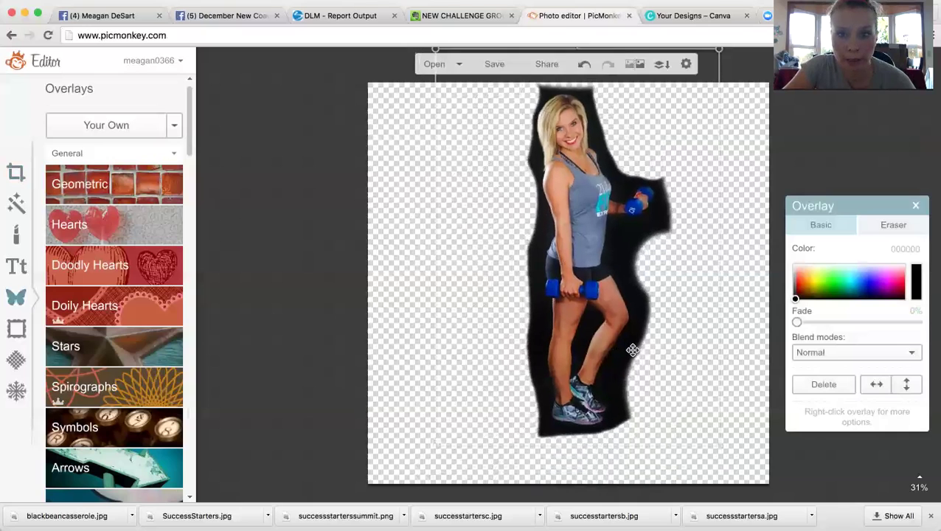
- Soften the eraser to hardness 9 and size 65, then erase the black around the arm, waist and hair
left_click(888, 226)
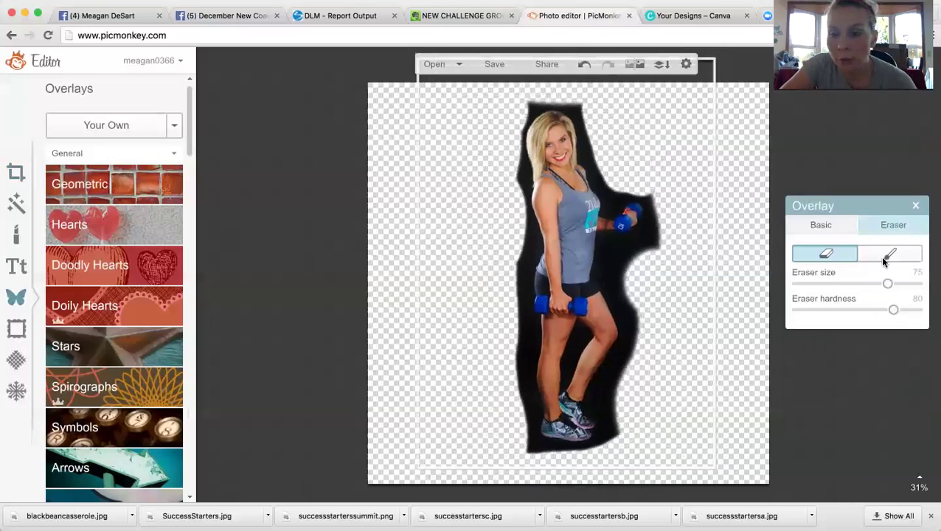
left_click_drag(893, 316, 809, 317)
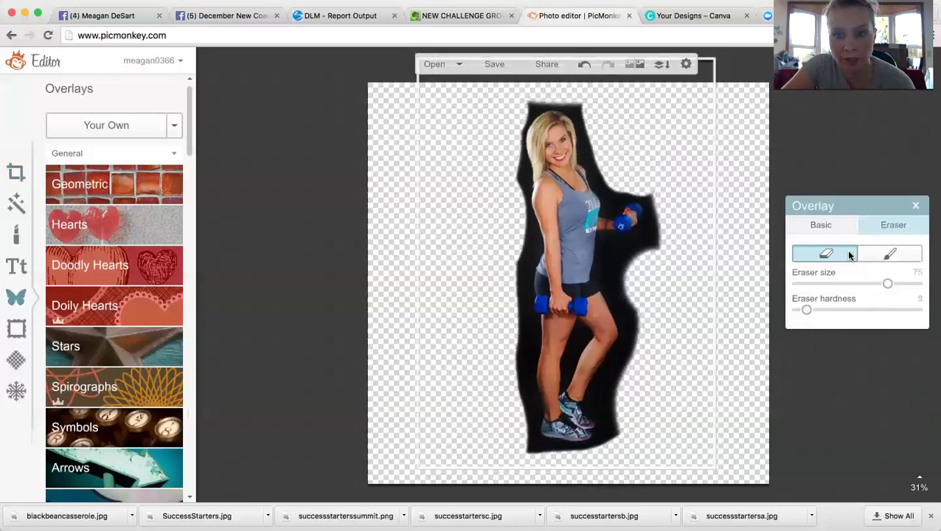
left_click_drag(640, 256, 645, 233)
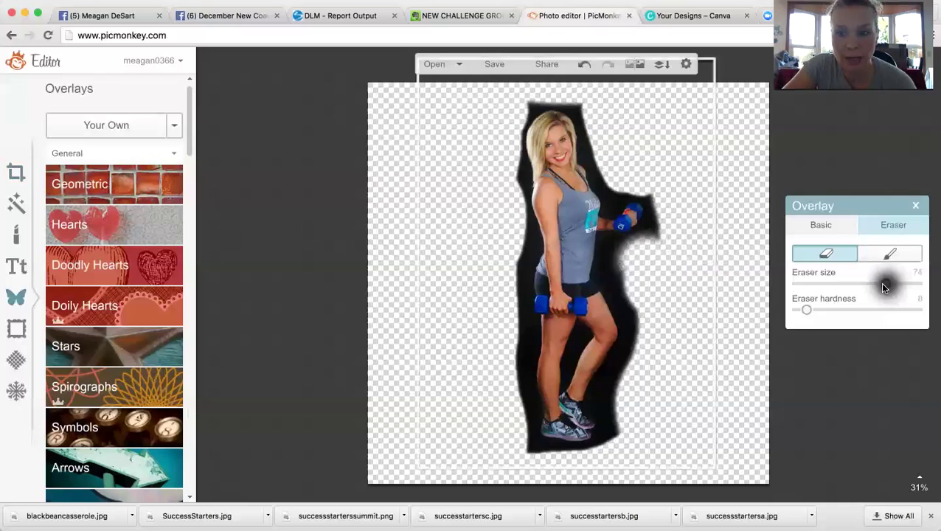
left_click_drag(882, 284, 876, 286)
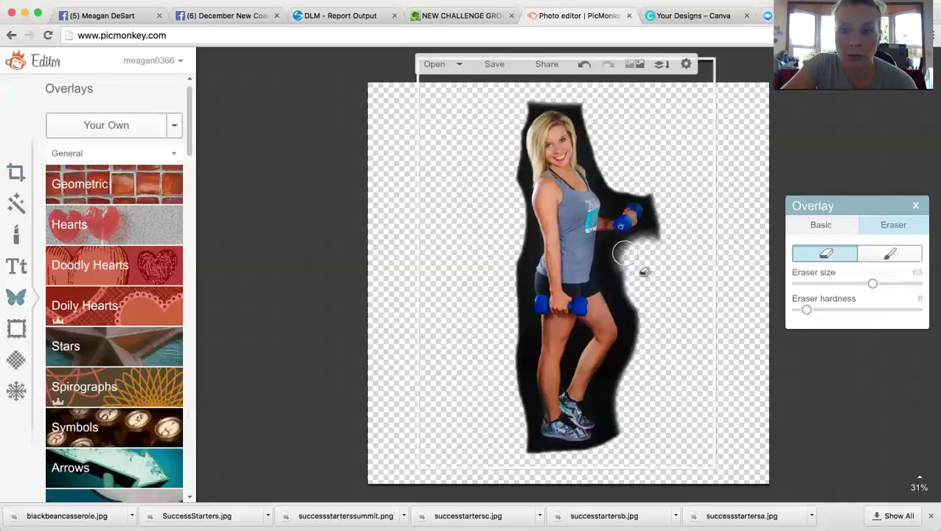
mouse_move(623, 253)
left_mouse_down()
mouse_move(641, 269)
mouse_move(647, 309)
mouse_move(635, 298)
left_mouse_up()
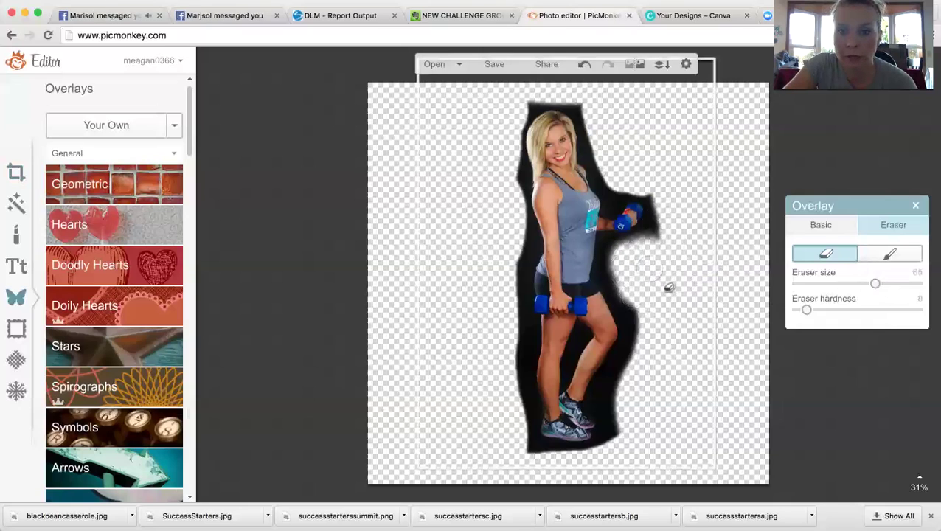
left_click_drag(612, 263, 621, 297)
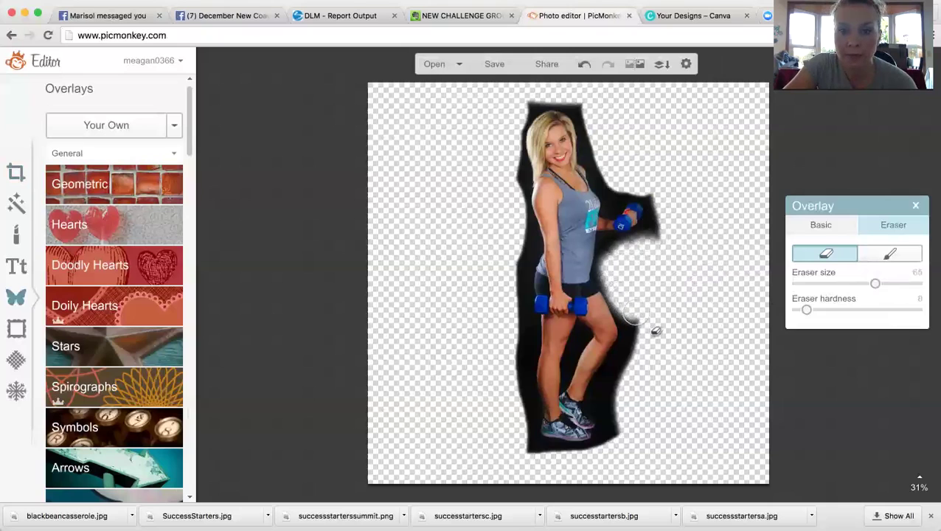
left_click_drag(657, 330, 680, 233)
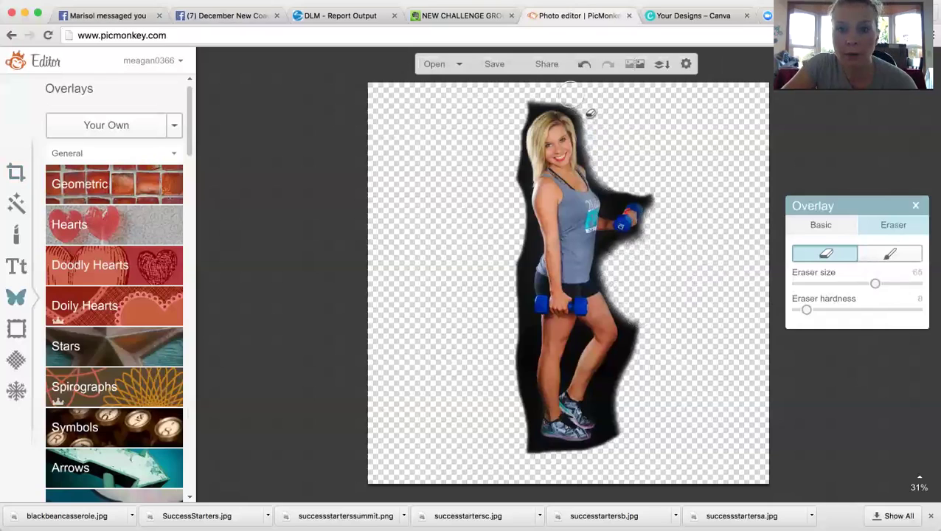
mouse_move(591, 113)
left_mouse_down()
mouse_move(550, 112)
mouse_move(537, 123)
mouse_move(525, 160)
mouse_move(531, 212)
mouse_move(521, 188)
mouse_move(531, 238)
left_mouse_up()
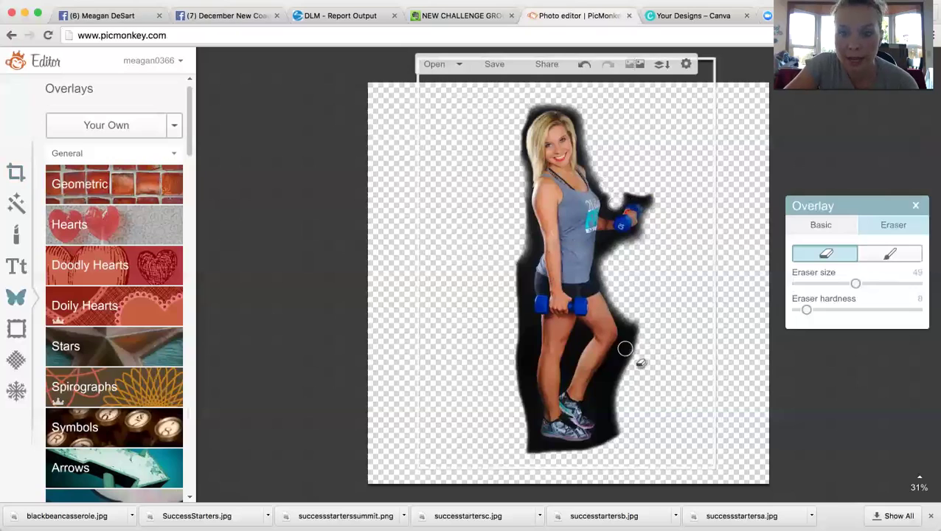
- Erase the dark shadow along the leg and body's left edge with eraser sizes 34 to 60
left_click_drag(835, 284, 830, 285)
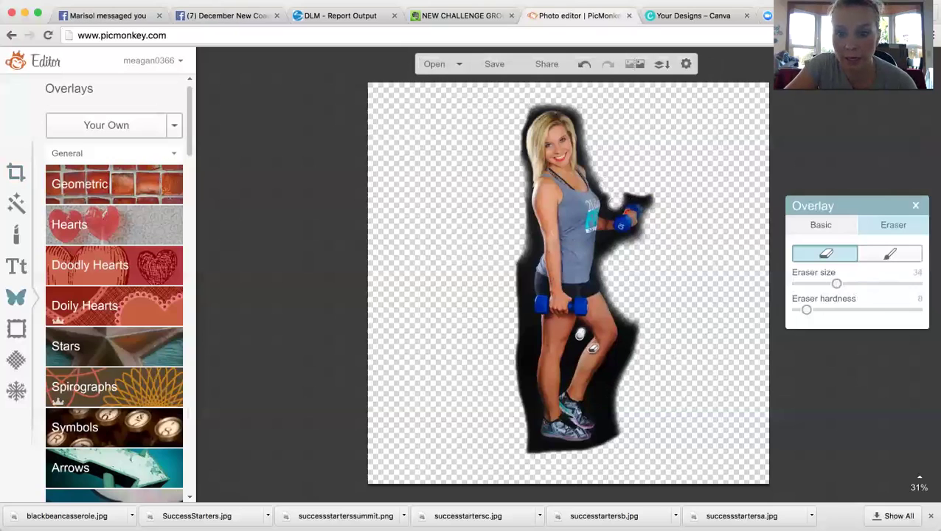
left_click_drag(591, 358, 582, 385)
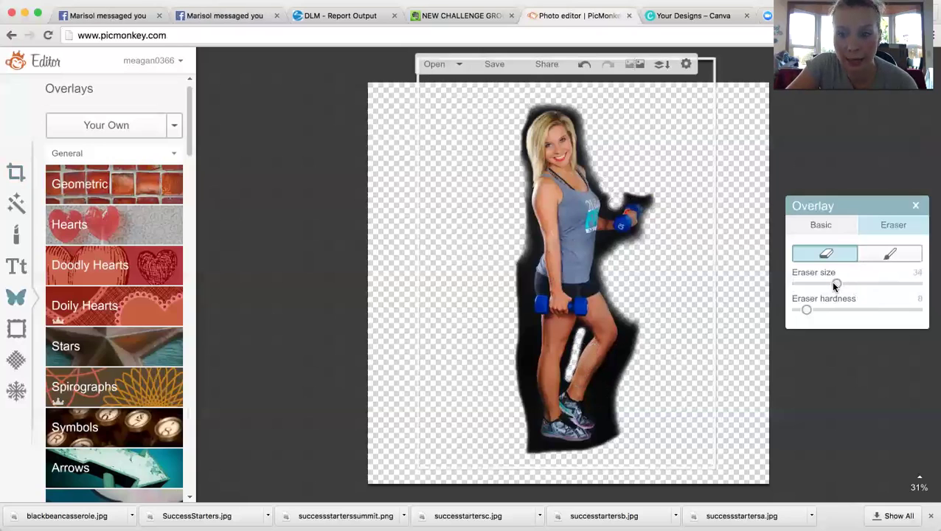
left_click_drag(837, 284, 860, 284)
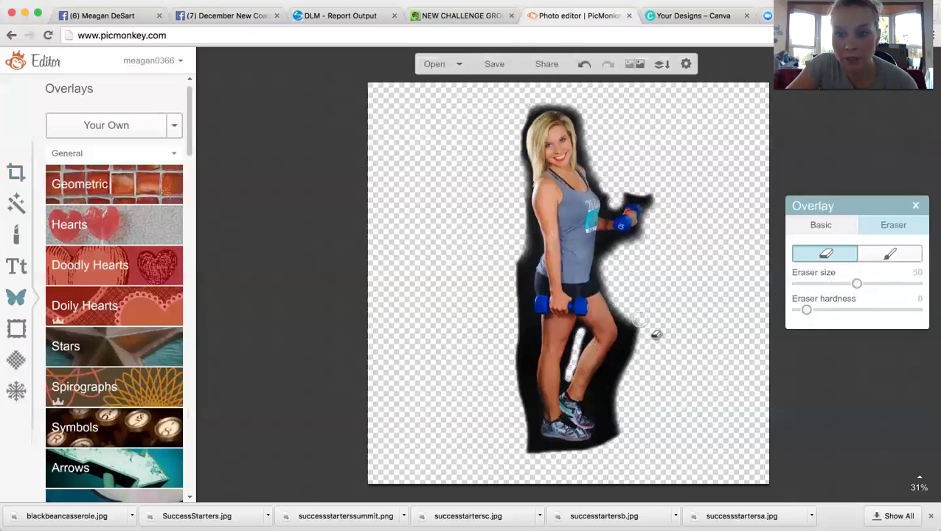
left_click_drag(868, 285, 870, 284)
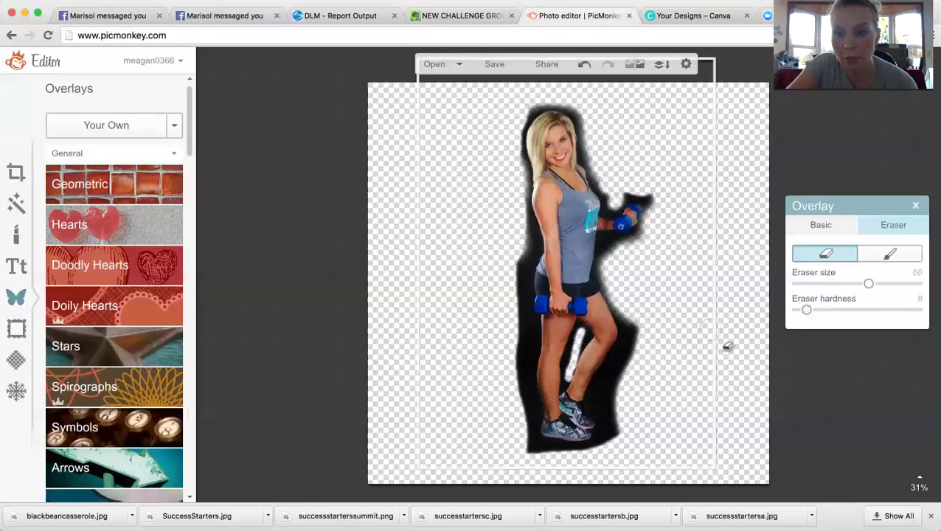
mouse_move(637, 341)
left_mouse_down()
mouse_move(619, 396)
mouse_move(620, 445)
mouse_move(606, 388)
mouse_move(630, 342)
left_mouse_up()
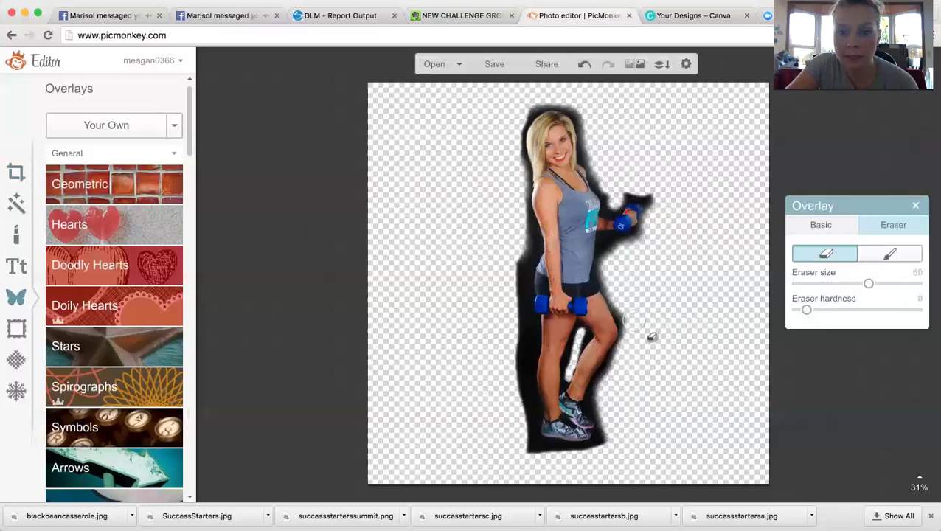
left_click_drag(527, 237, 522, 362)
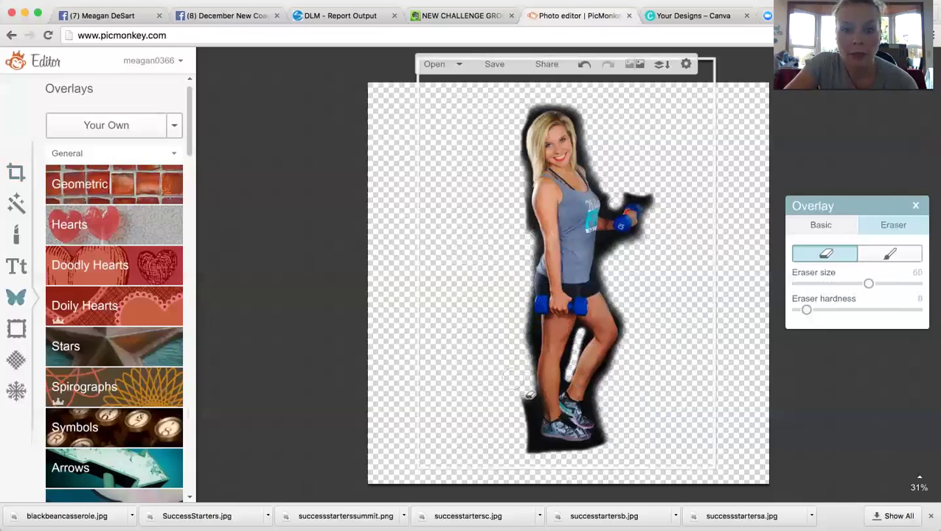
- Shrink the woman cutout a little and move it left and down, slightly left of centre
left_click(374, 131)
left_click(570, 197)
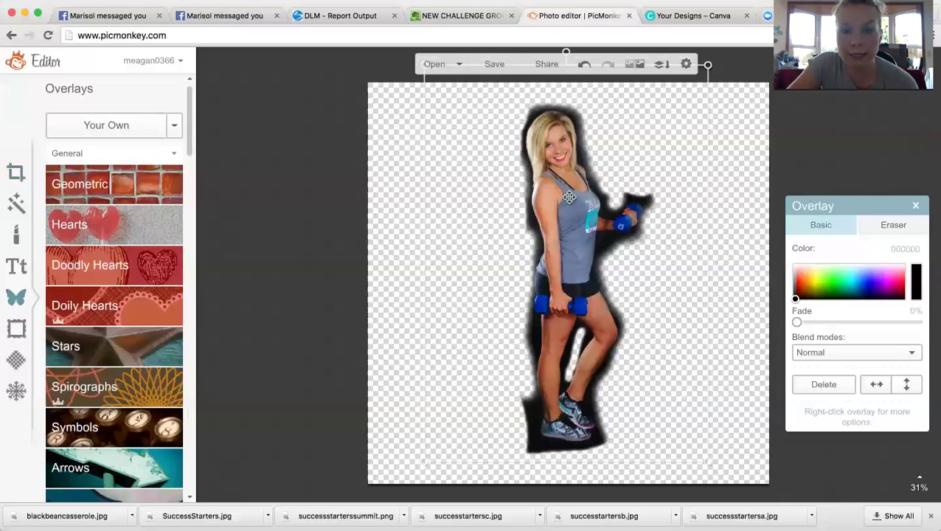
left_click_drag(421, 458, 448, 428)
left_click_drag(557, 197, 531, 222)
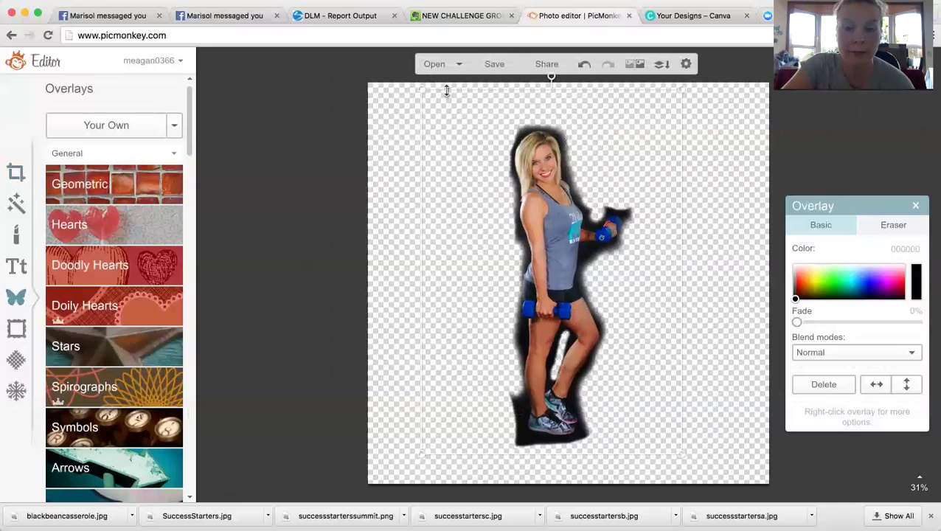
- Bring up Save to my computer for a 2000 x 2000 PNG, clearing the name and choosing Documents, then cancel
left_click(494, 65)
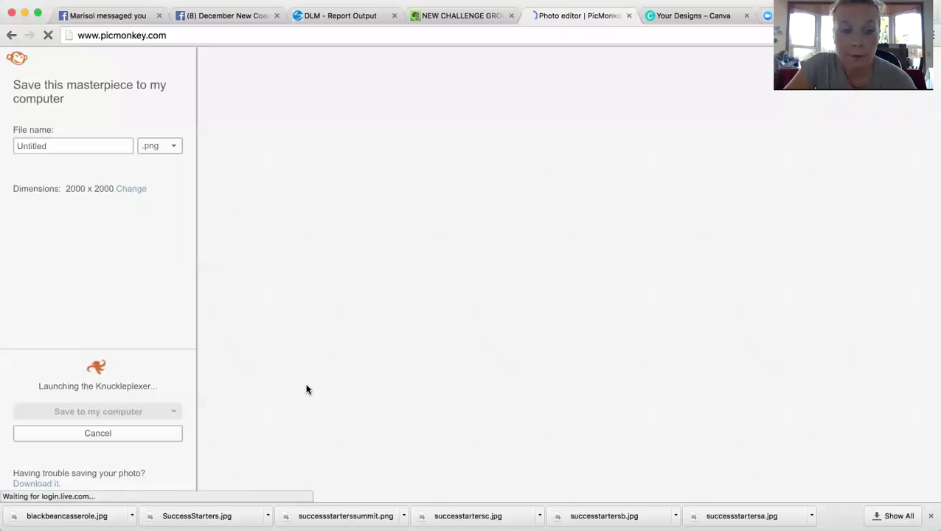
left_click(139, 413)
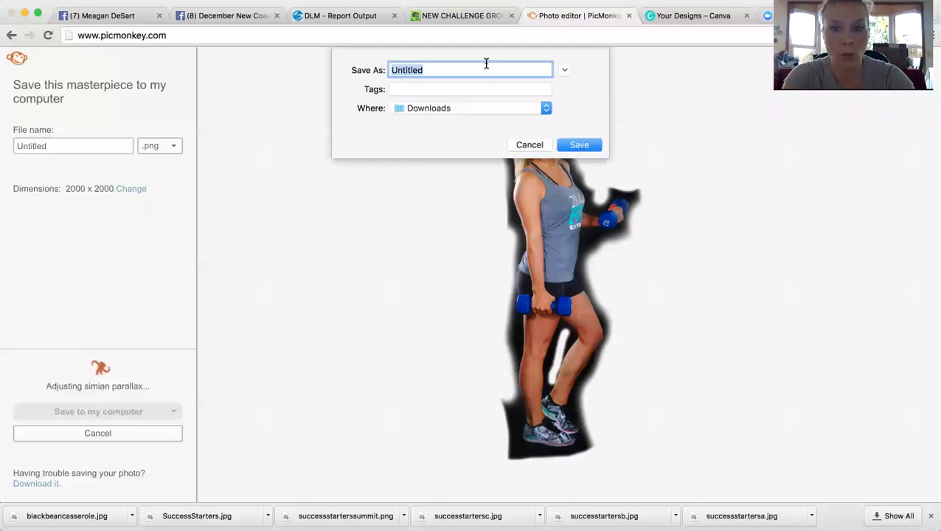
key("BackSpace")
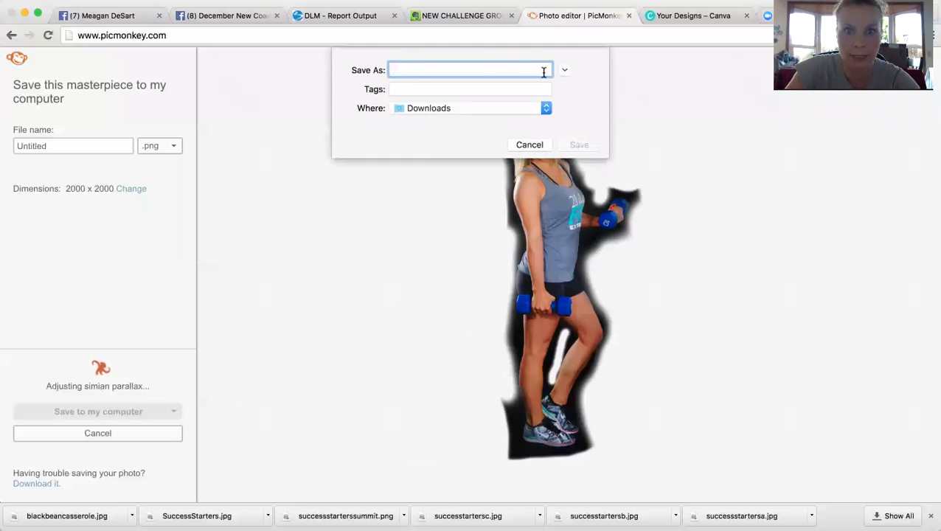
left_click(545, 116)
left_click(468, 212)
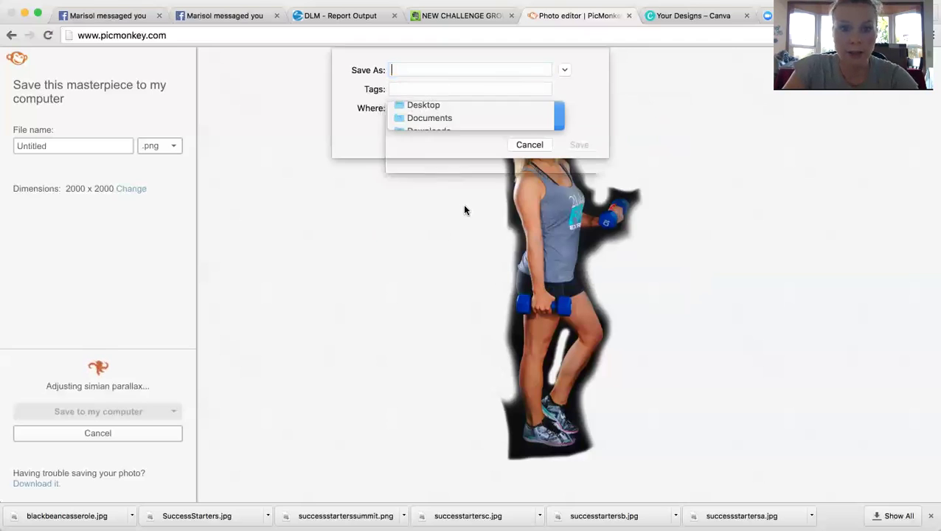
left_click(530, 145)
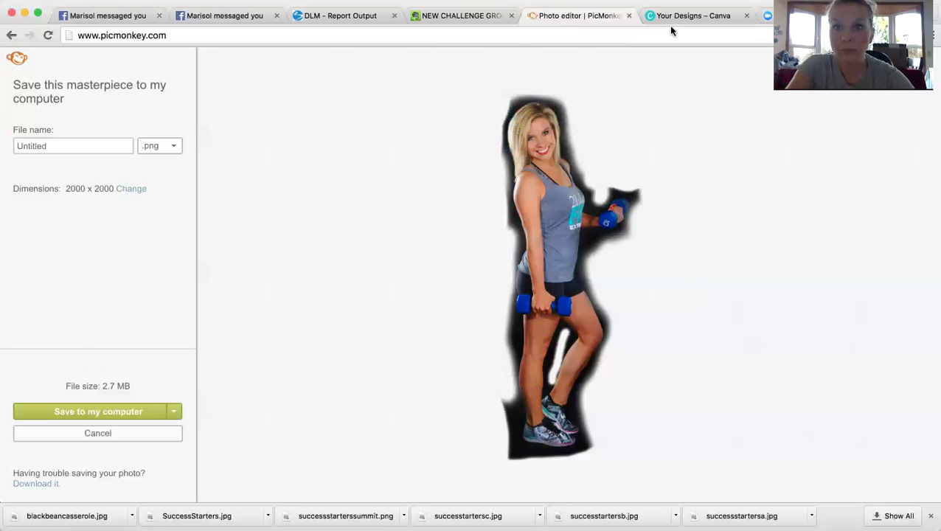
- Switch to the Canva design and search the image library for 'fireworks'
left_click(697, 17)
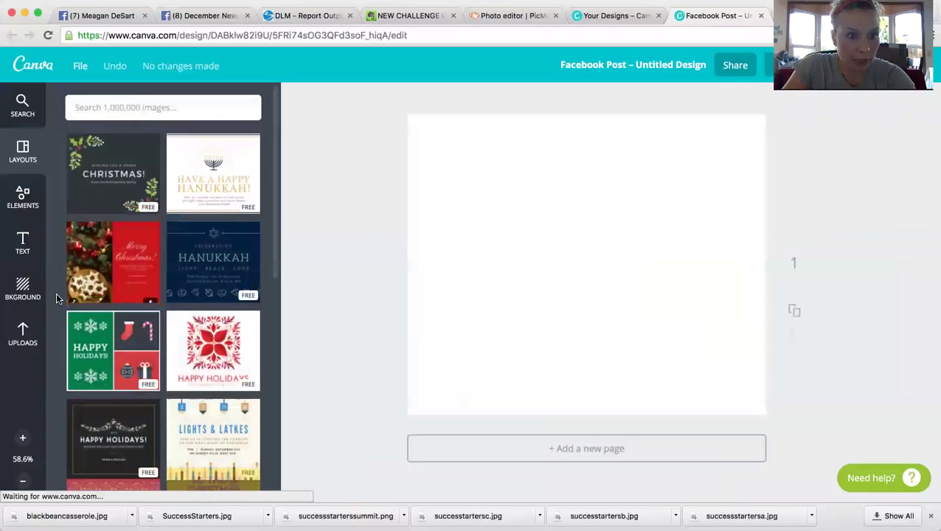
left_click(24, 289)
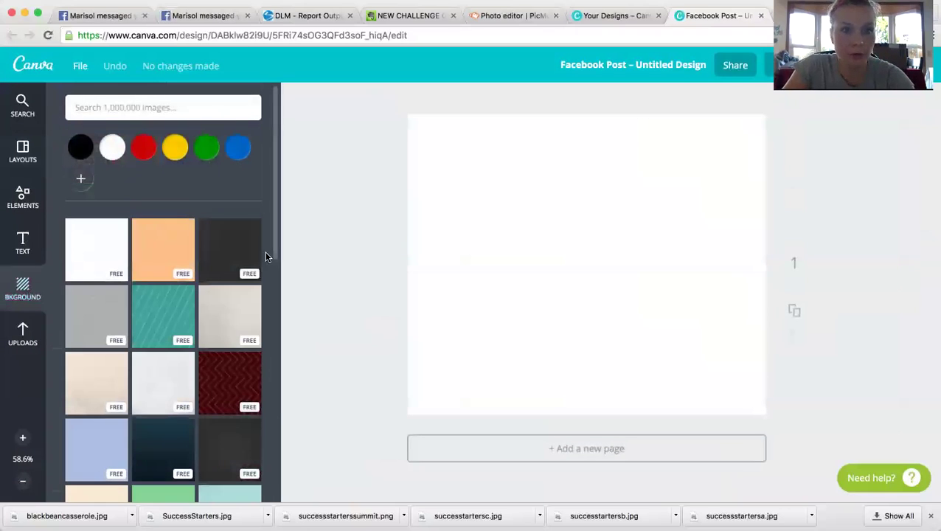
left_click(163, 107)
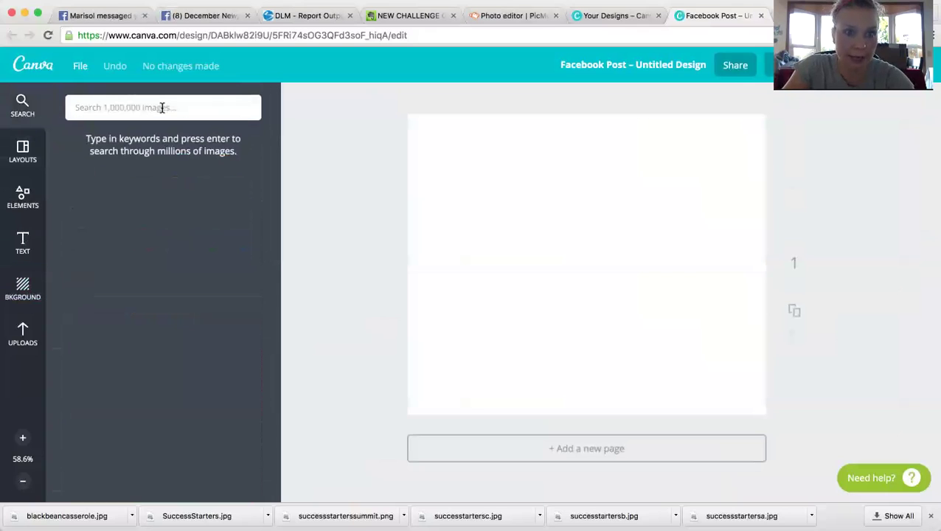
type("firewe")
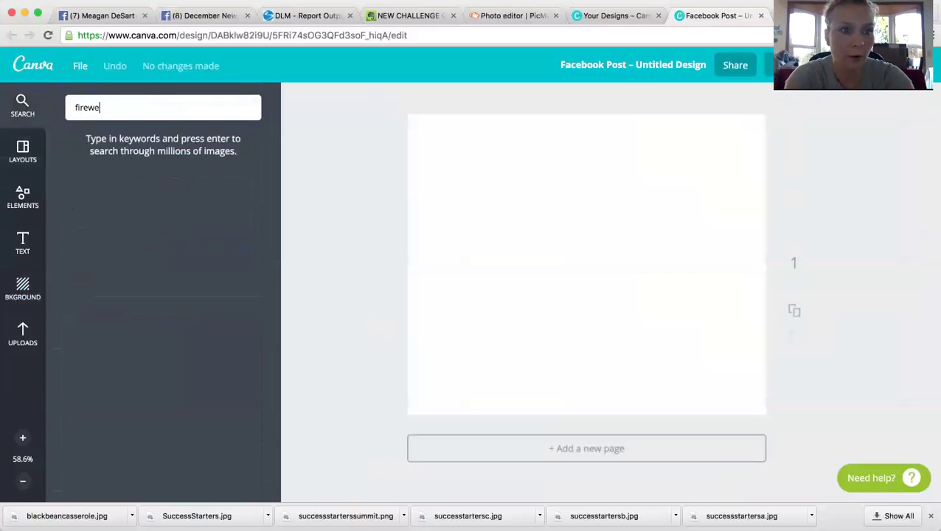
key("BackSpace")
key("BackSpace")
key("BackSpace")
type("orks")
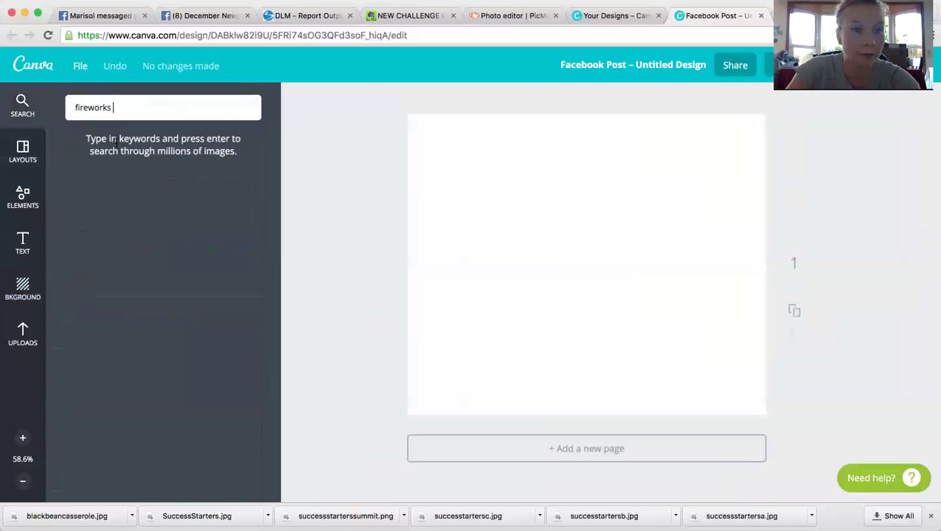
key("Return")
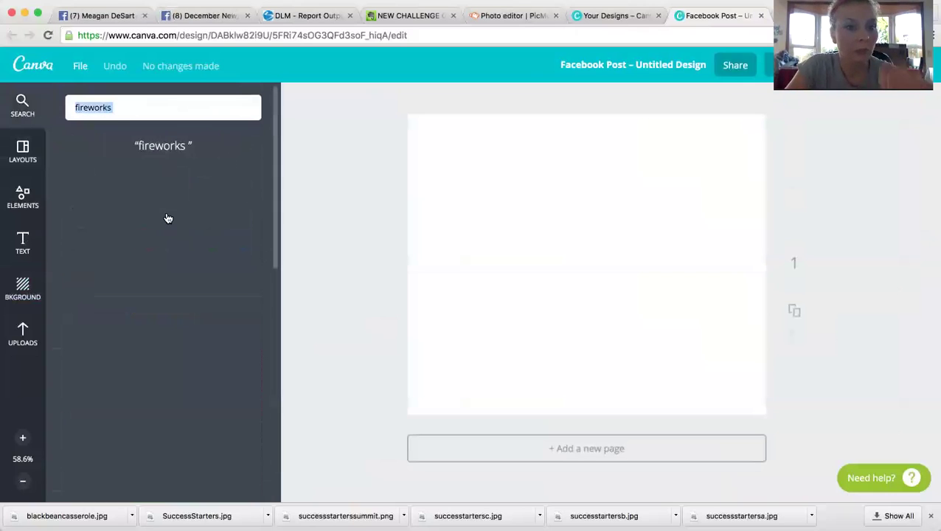
- Add the red fireworks-over-water photo and stretch it to fill the whole page
scroll(152, 391, "down", 3)
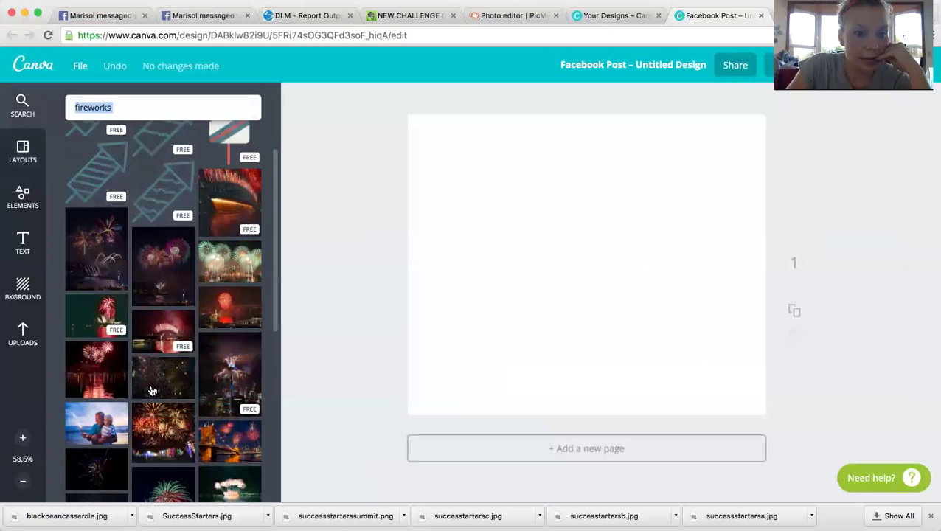
left_click(100, 372)
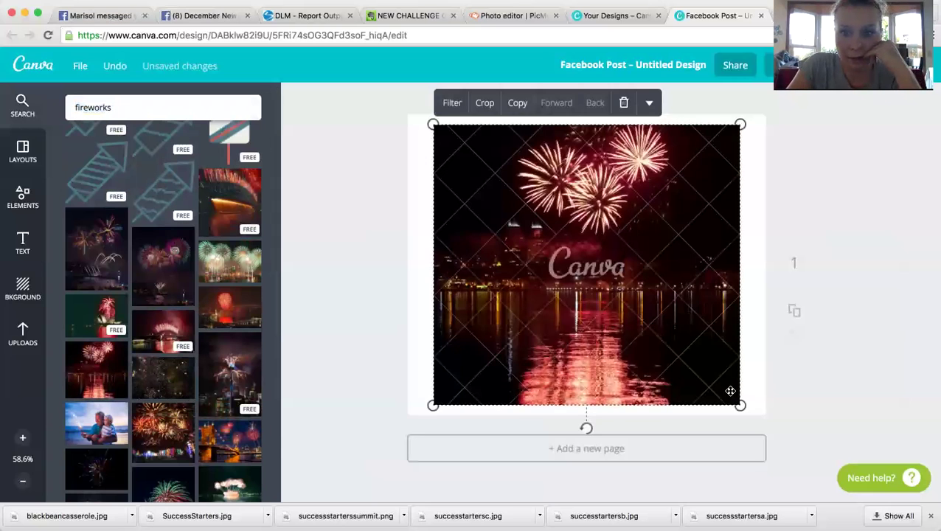
left_click_drag(741, 405, 769, 432)
left_click_drag(435, 127, 391, 101)
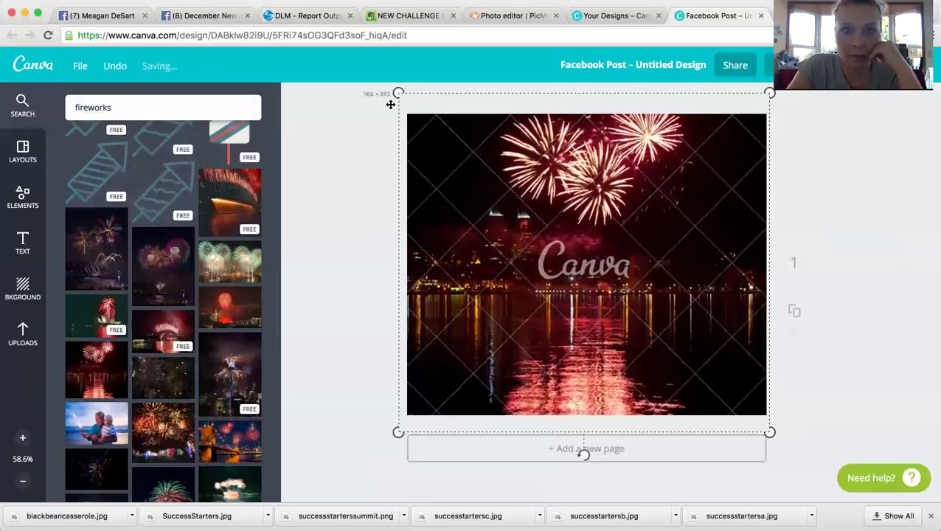
left_click(302, 205)
left_click(13, 336)
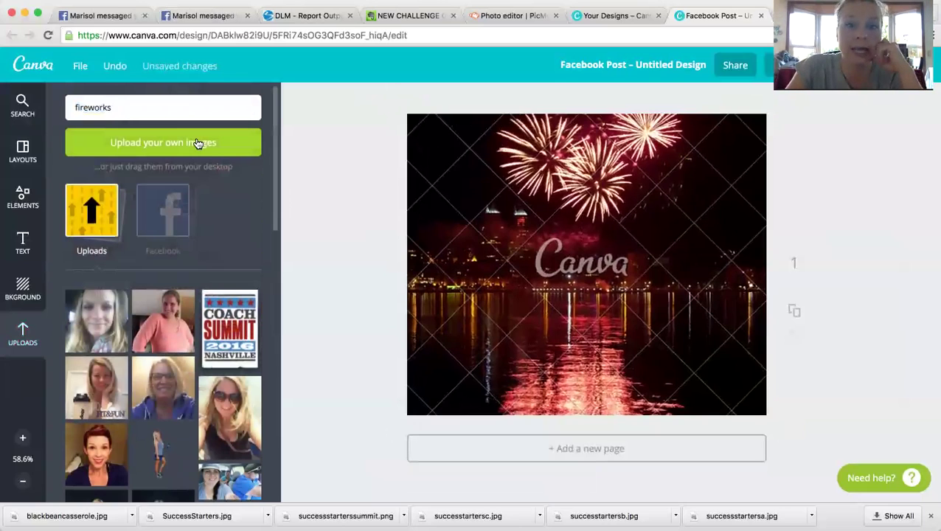
- Place an enlarged woman-with-dumbbells cutout at the left of the fireworks and add a heading text box
scroll(206, 152, "down", 2)
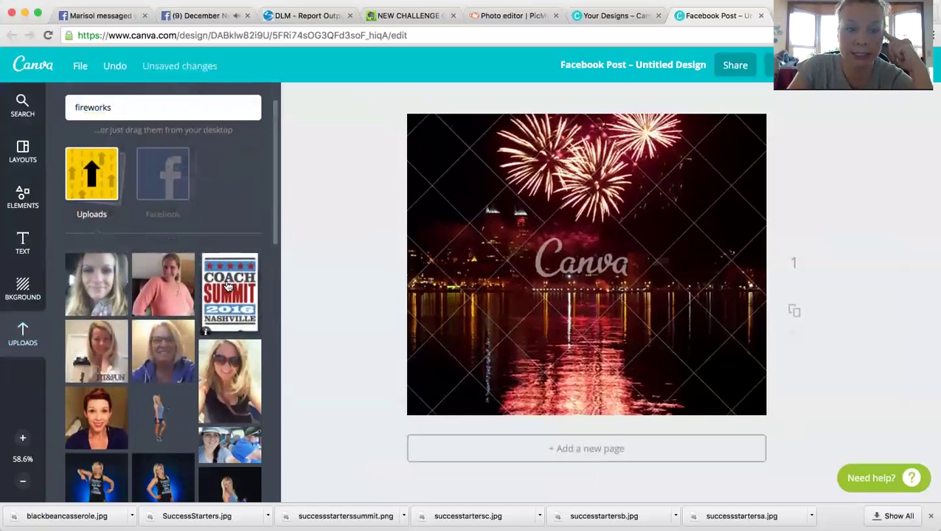
left_click(162, 419)
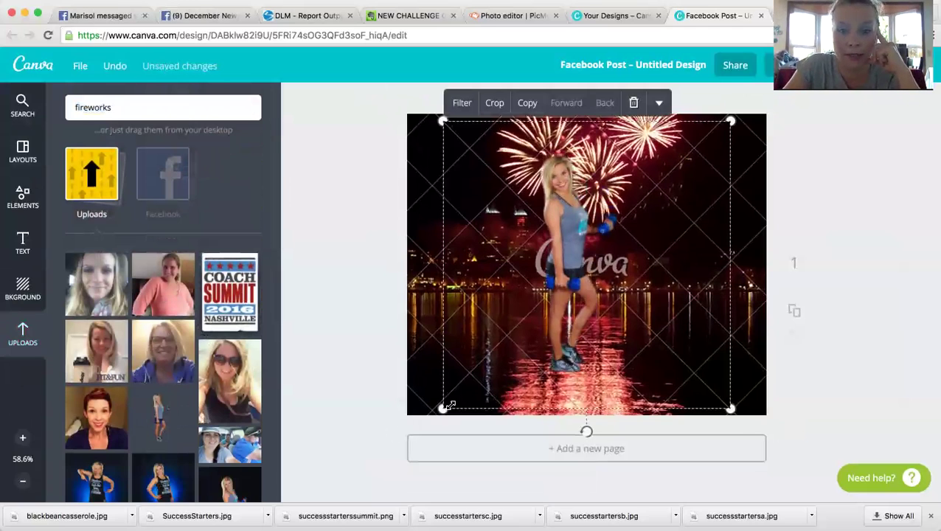
left_click_drag(443, 408, 386, 464)
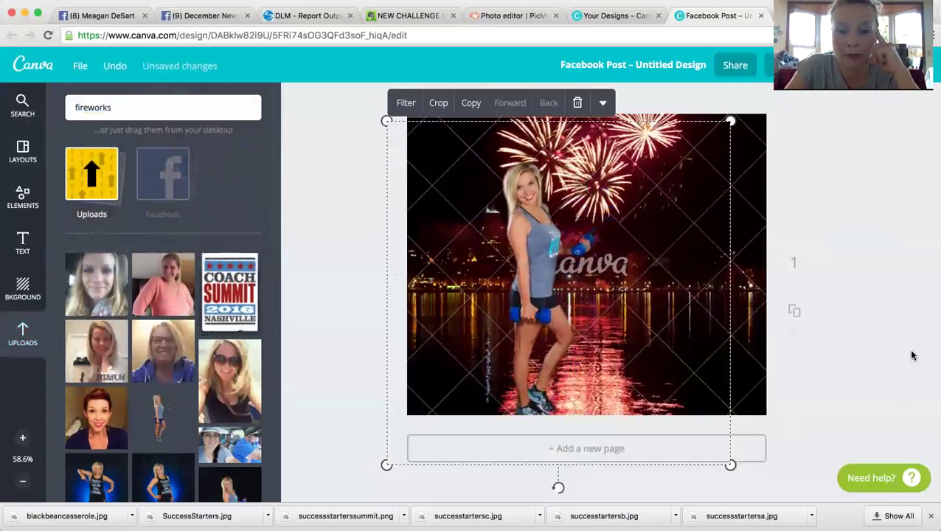
left_click_drag(592, 304, 532, 304)
left_click(932, 272)
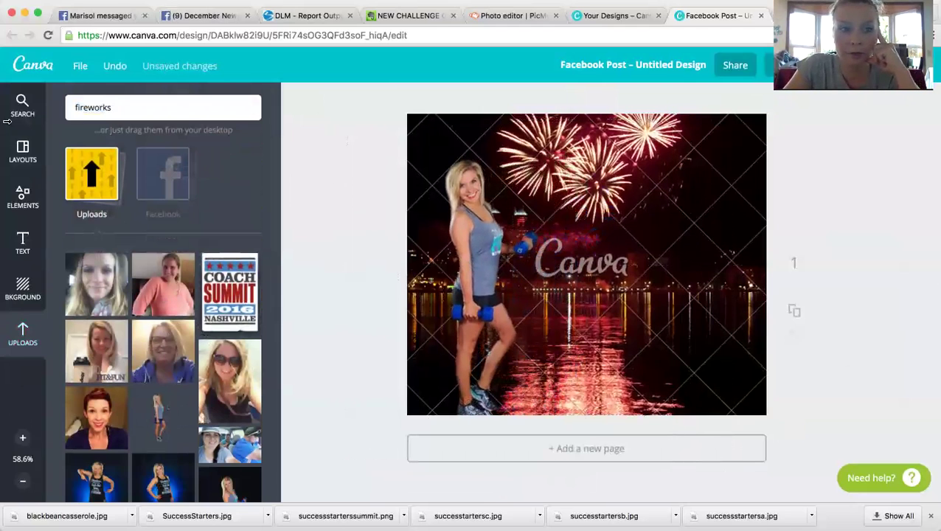
left_click(22, 242)
left_click(193, 189)
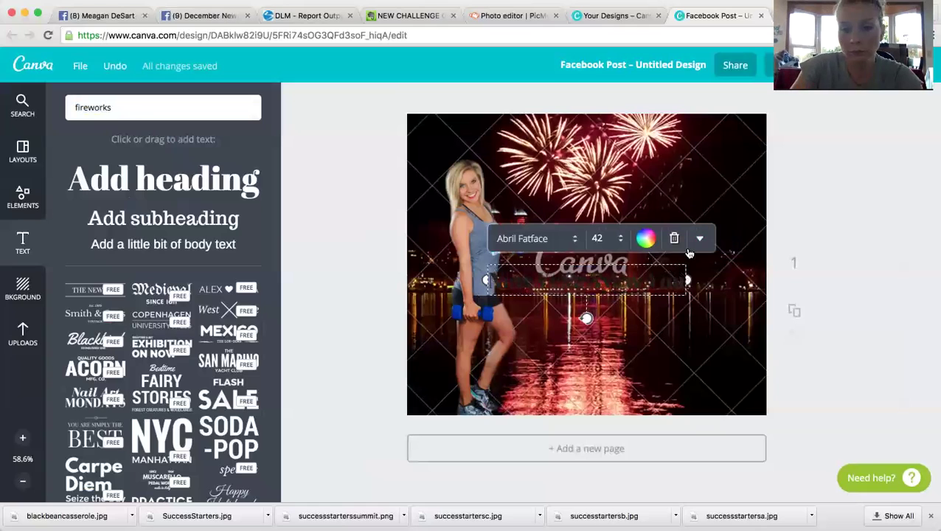
- Make the heading white, move it right, correct 'Nyew' to 'New', and tilt it slightly
left_click(647, 242)
left_click(627, 165)
left_click(814, 285)
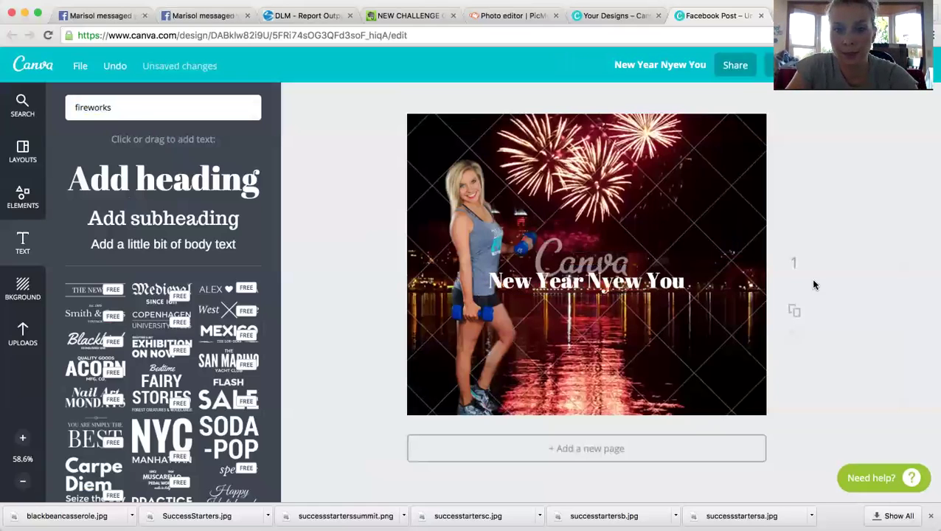
left_click_drag(646, 281, 697, 283)
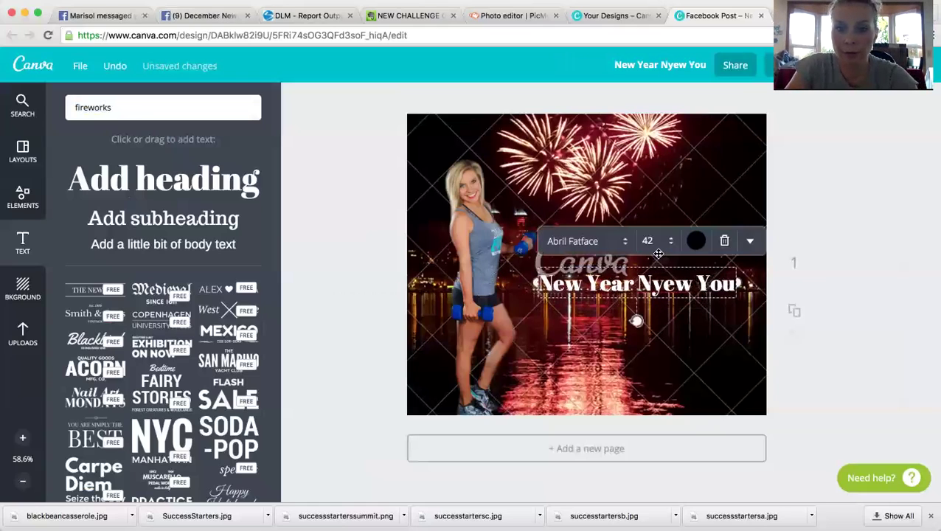
left_click(664, 284)
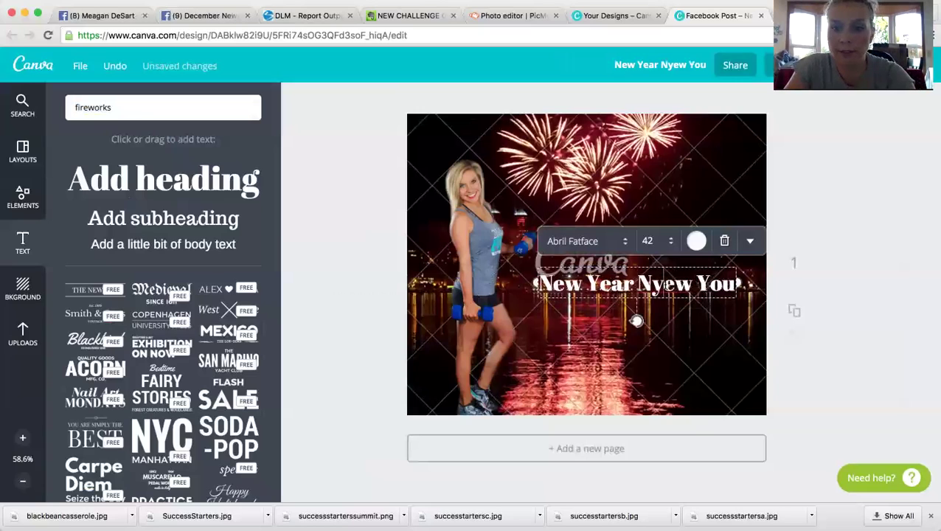
key("BackSpace")
left_click_drag(636, 328, 644, 324)
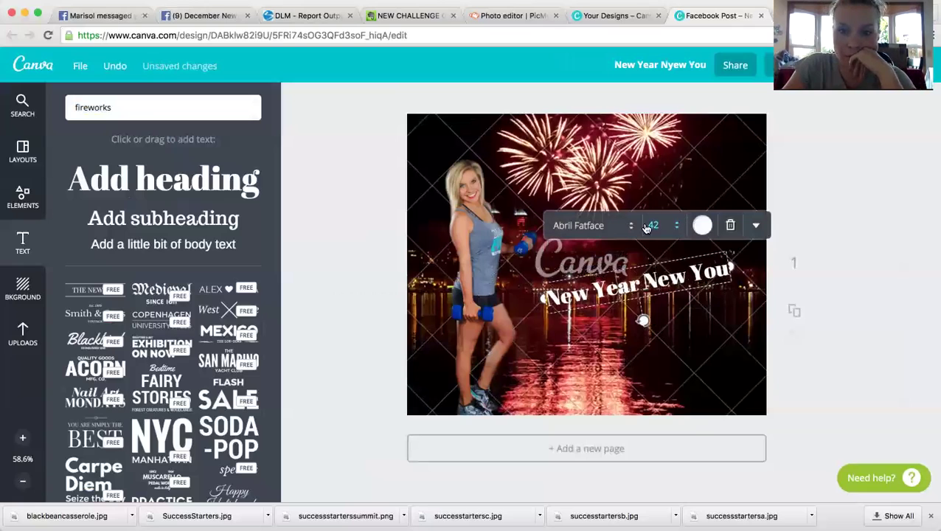
- Set the heading font to Allura at size 72, widen it to one line, and reposition it
left_click(624, 224)
scroll(616, 280, "down", 1)
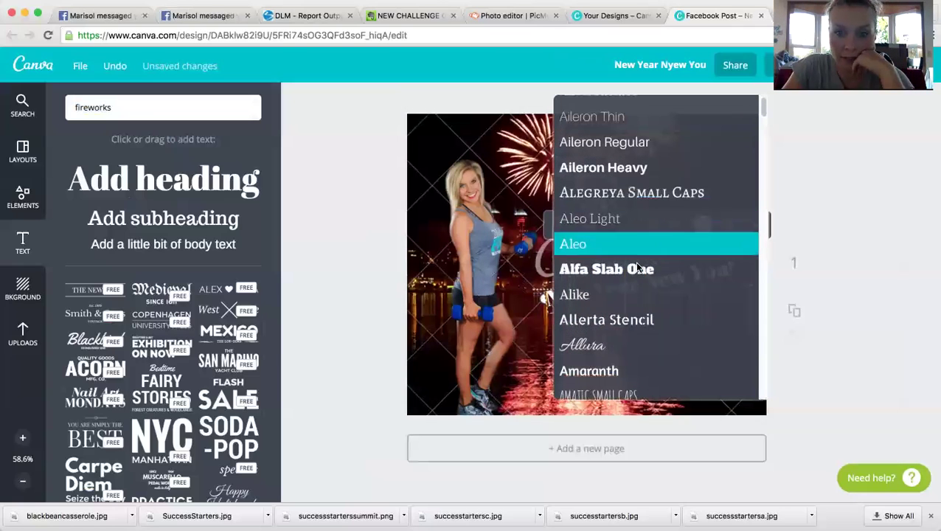
left_click(604, 343)
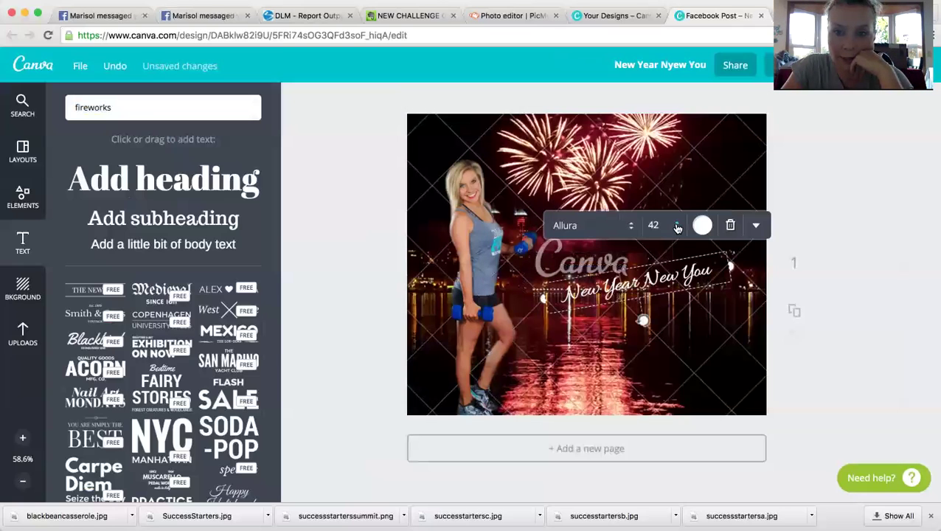
left_click(664, 225)
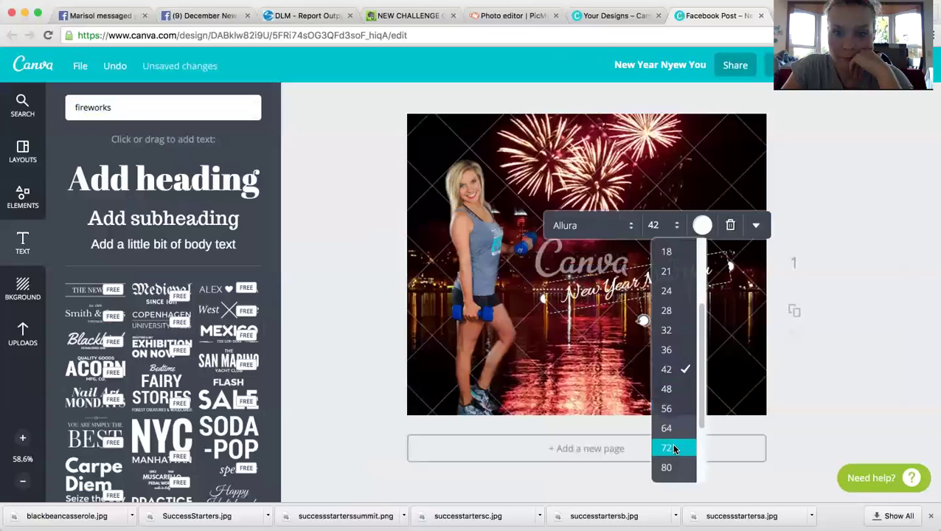
left_click(673, 447)
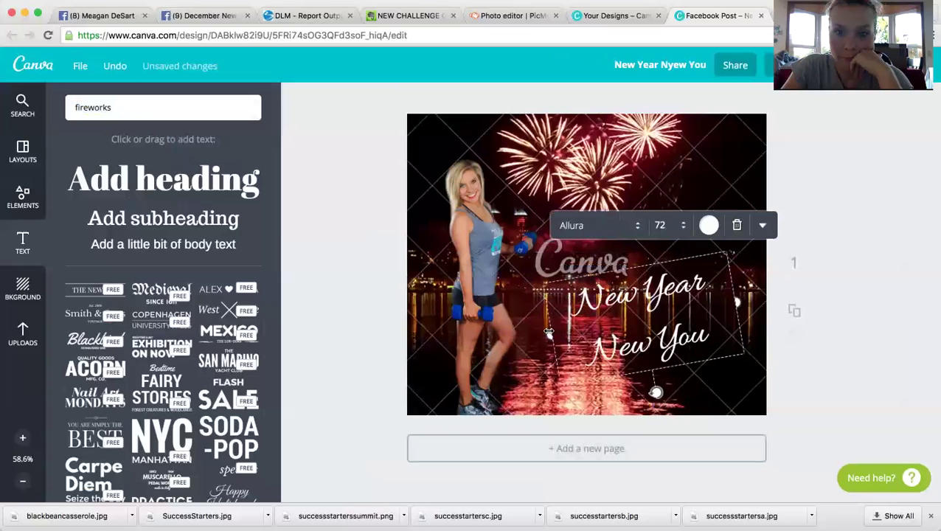
left_click_drag(550, 335, 450, 324)
left_click(909, 300)
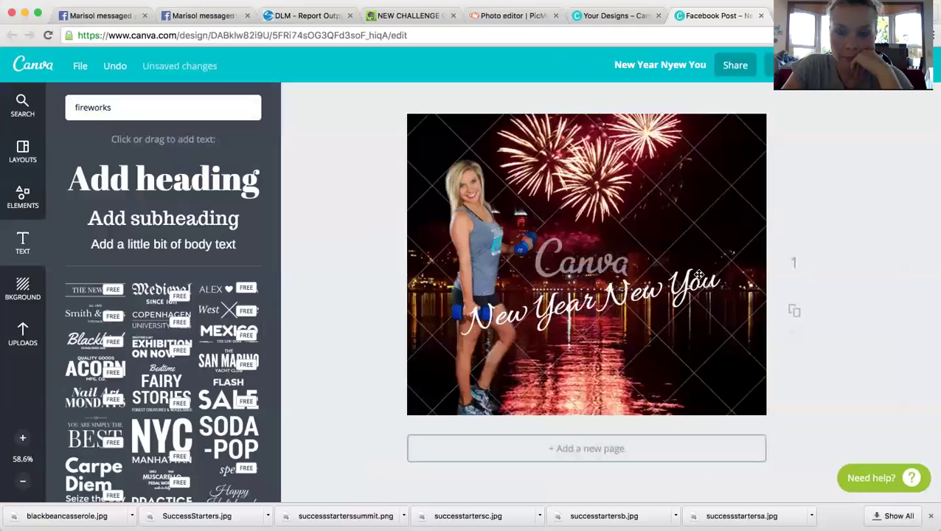
left_click_drag(649, 289, 686, 280)
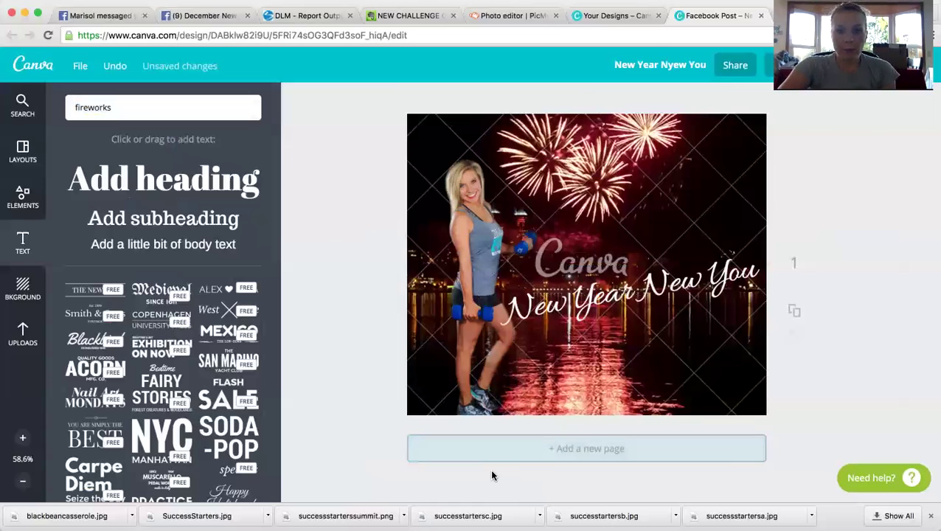
- Delete the fireworks background photo, leaving the dumbbell woman cutout on white
left_click(464, 139)
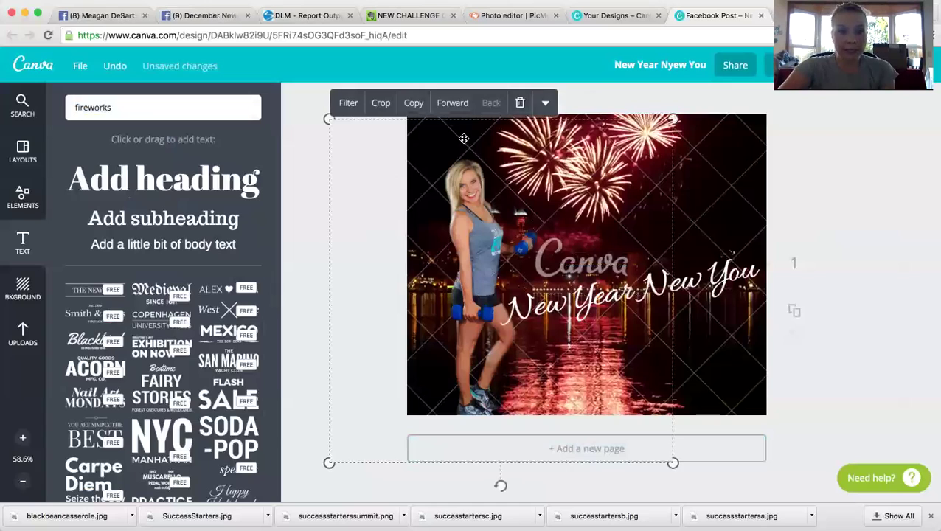
left_click(693, 192)
left_click(722, 232)
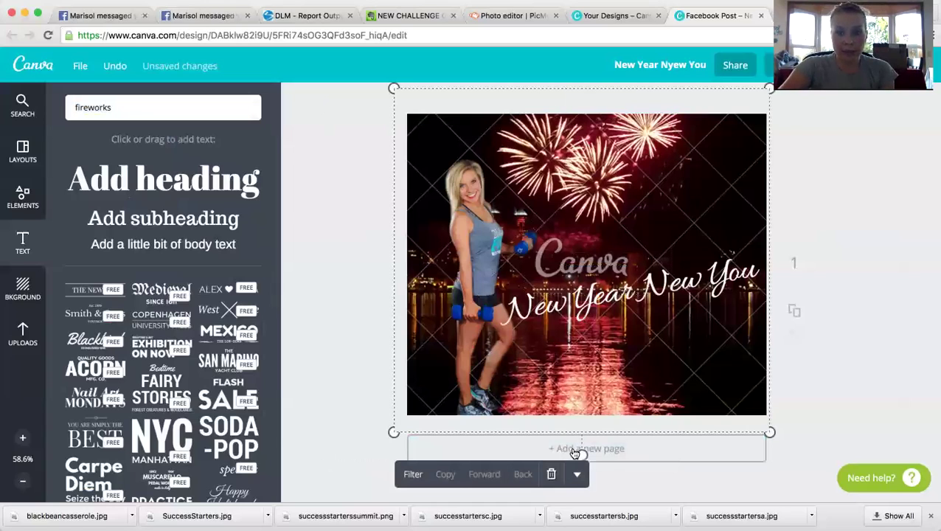
left_click(550, 478)
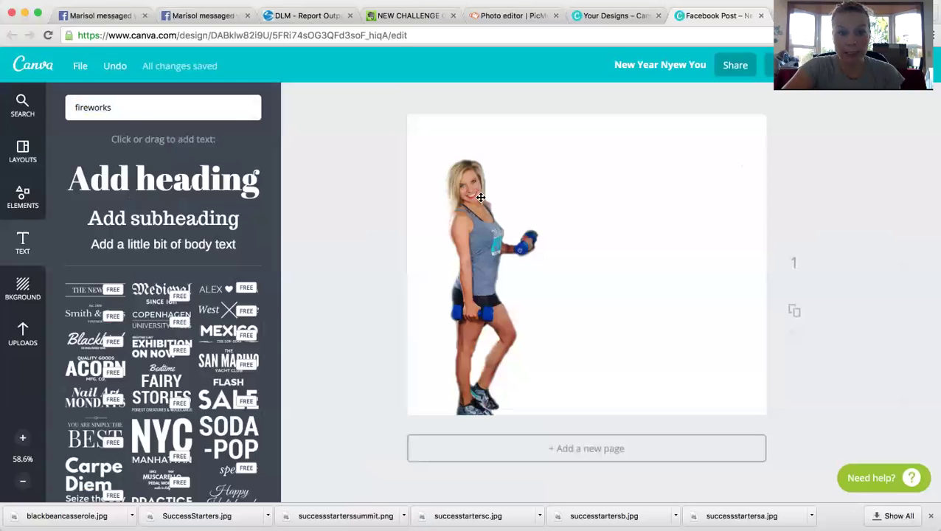
- Add and enlarge the weight-plate woman cutout from Uploads, and shift the blue-shirt woman up-left
scroll(162, 310, "down", 5)
left_click(22, 334)
scroll(234, 296, "down", 3)
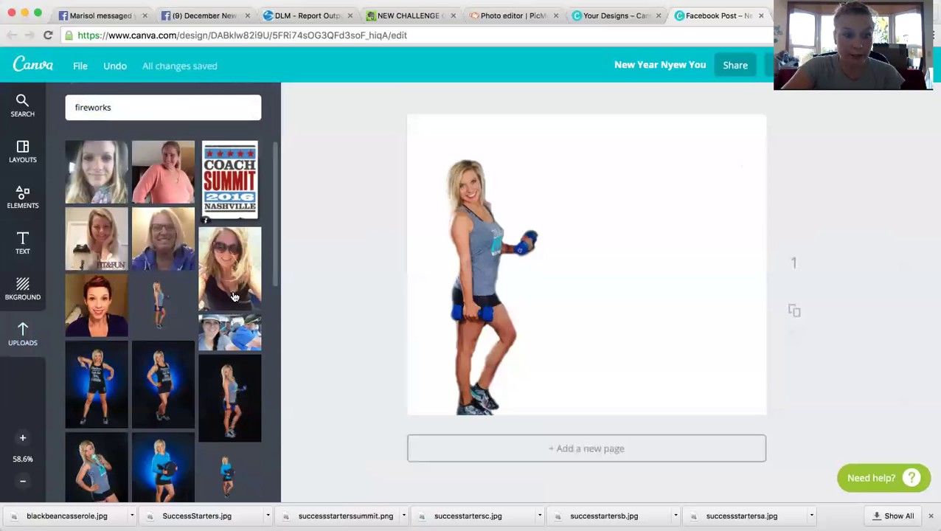
scroll(234, 297, "down", 3)
left_click(163, 367)
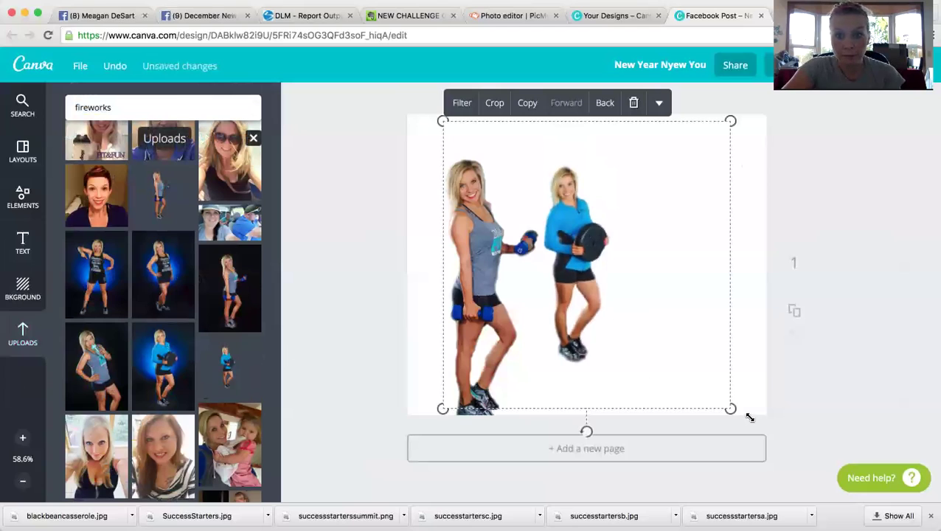
left_click_drag(728, 410, 802, 466)
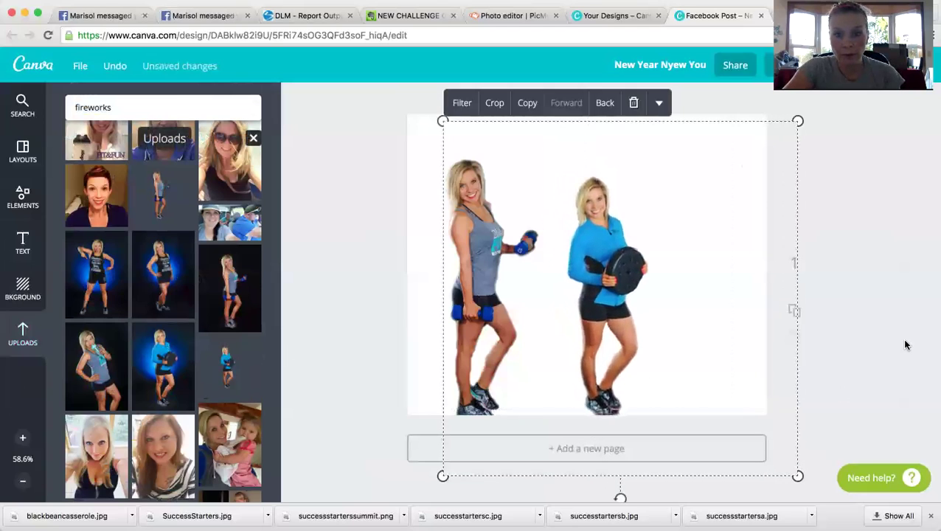
left_click_drag(600, 304, 577, 274)
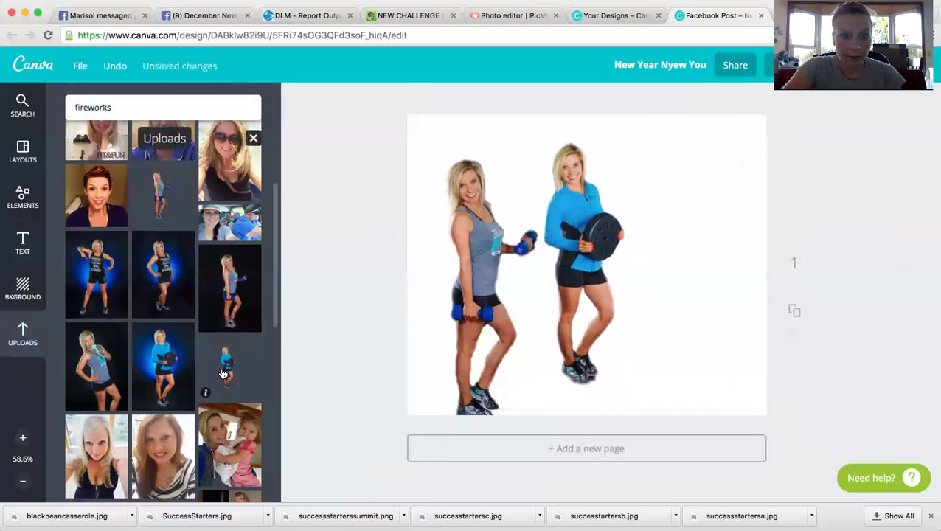
- Add the grey-shirt woman beside the blue-shirt woman and place the sign-holding woman at lower right
scroll(223, 374, "down", 10)
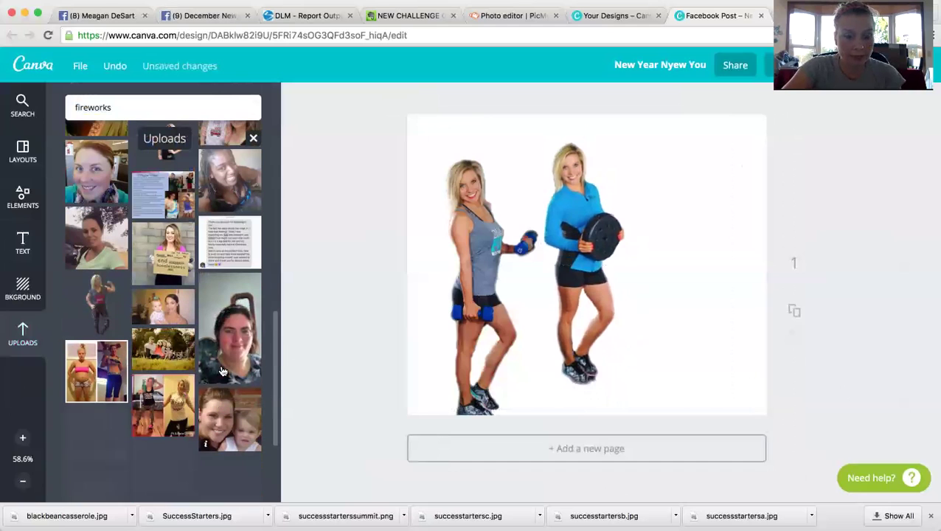
left_click(149, 315)
left_click_drag(649, 294, 714, 277)
scroll(146, 364, "down", 4)
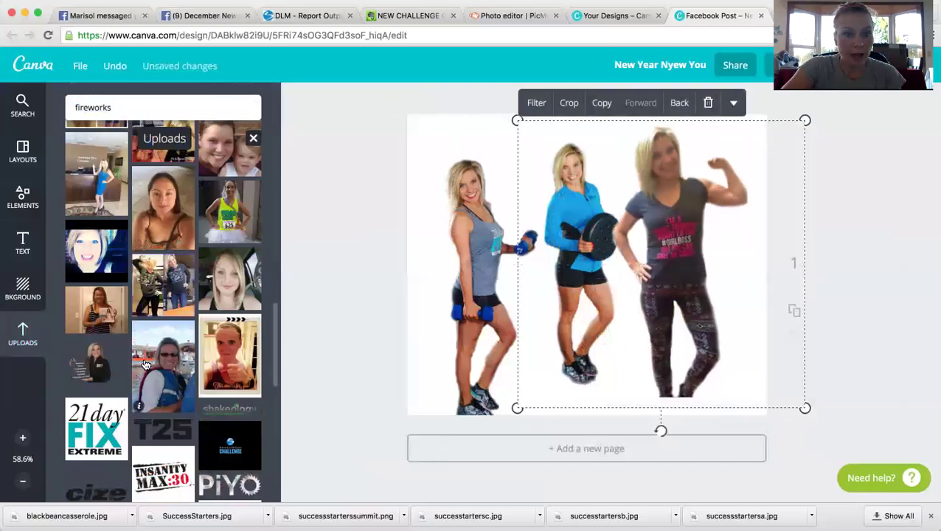
scroll(159, 340, "down", 1)
left_click(96, 273)
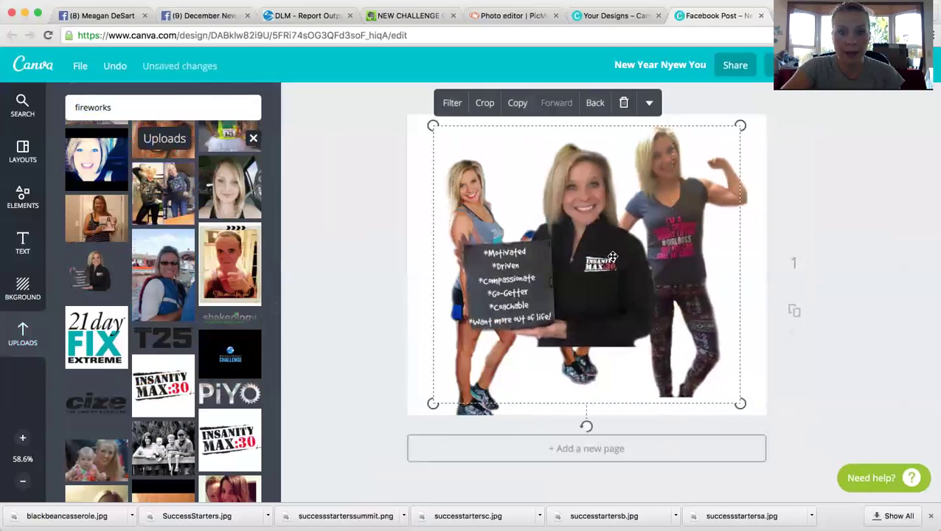
left_click_drag(612, 256, 677, 323)
left_click(395, 199)
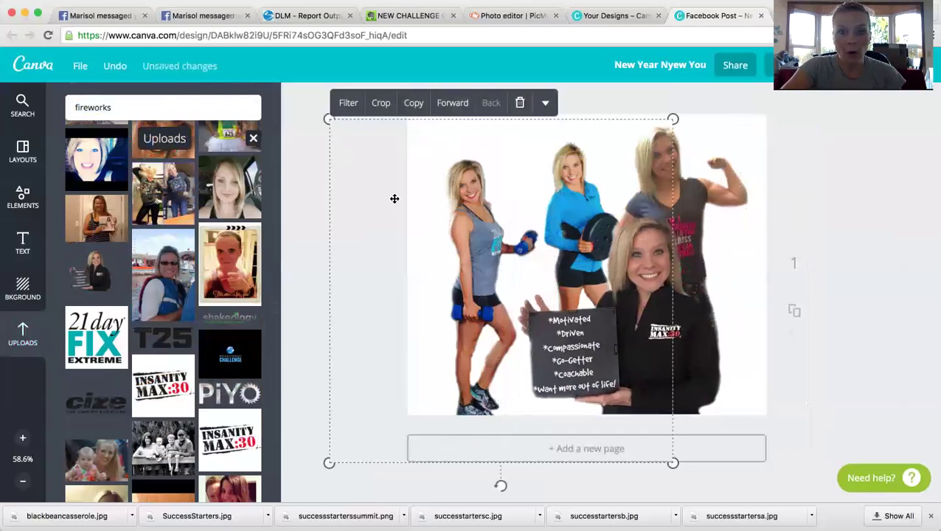
scroll(172, 275, "down", 5)
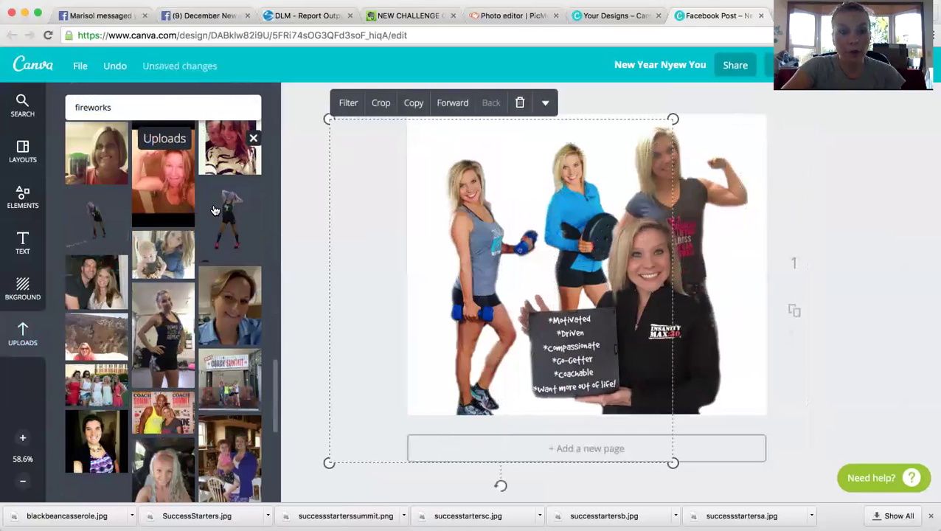
left_click(728, 192)
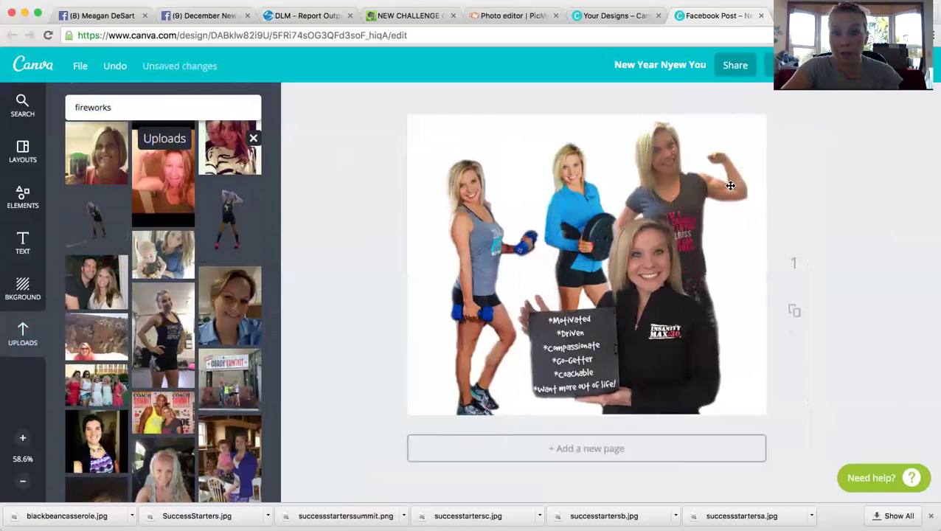
left_click(721, 164)
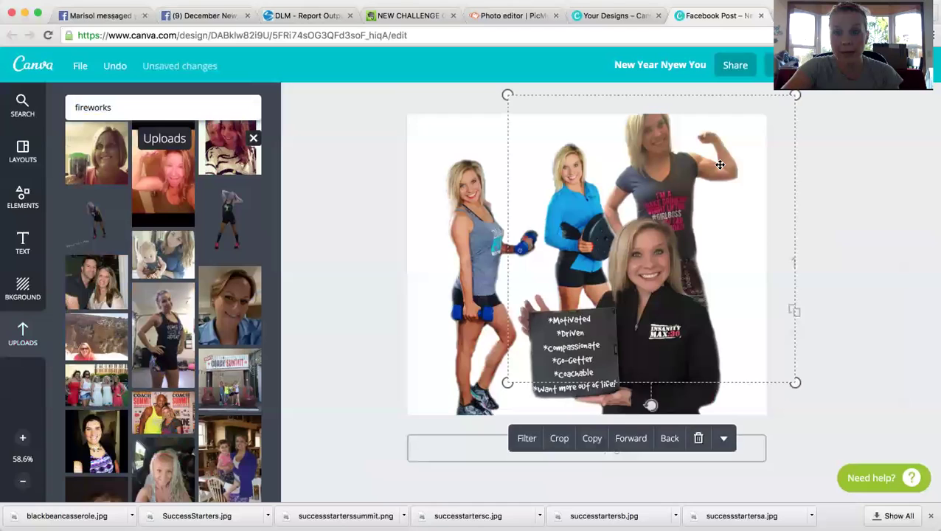
- Delete the grey-shirt, blue-shirt and dumbbell woman cutouts
left_click(698, 439)
left_click(565, 179)
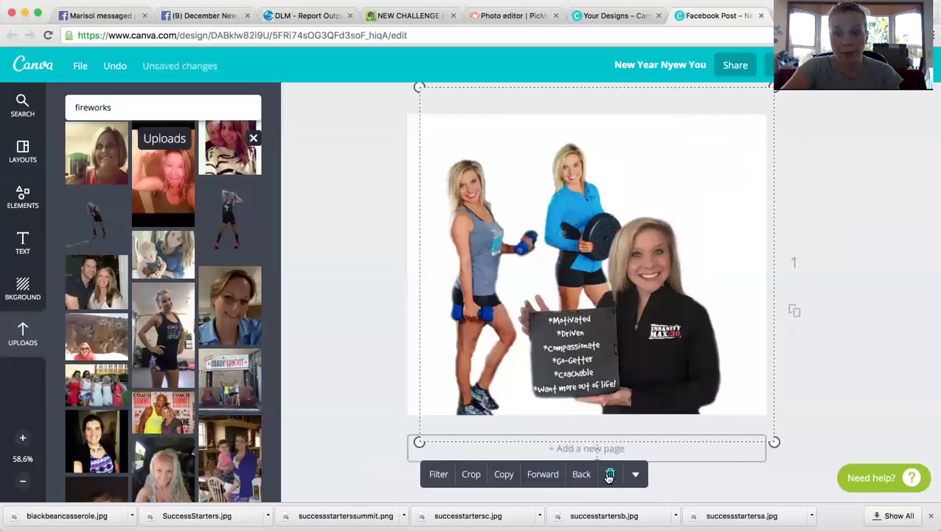
left_click(609, 476)
left_click(476, 232)
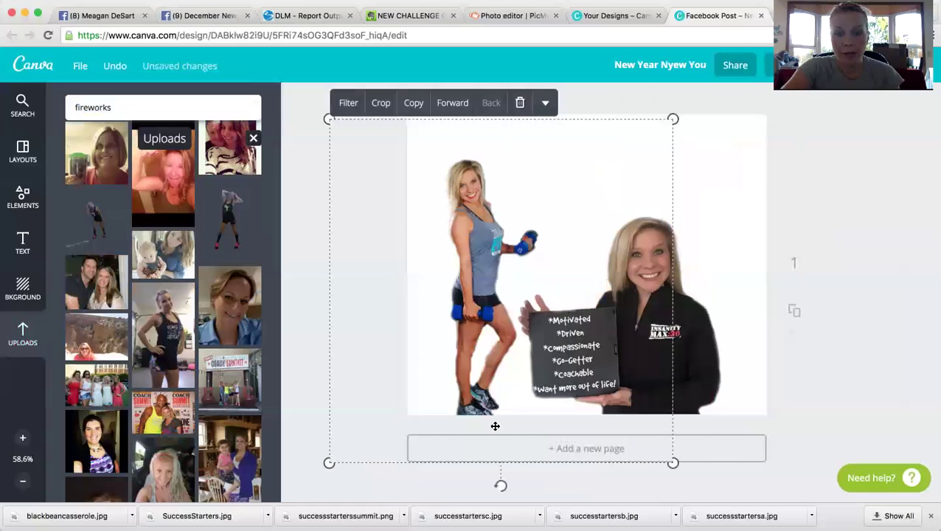
left_click(516, 99)
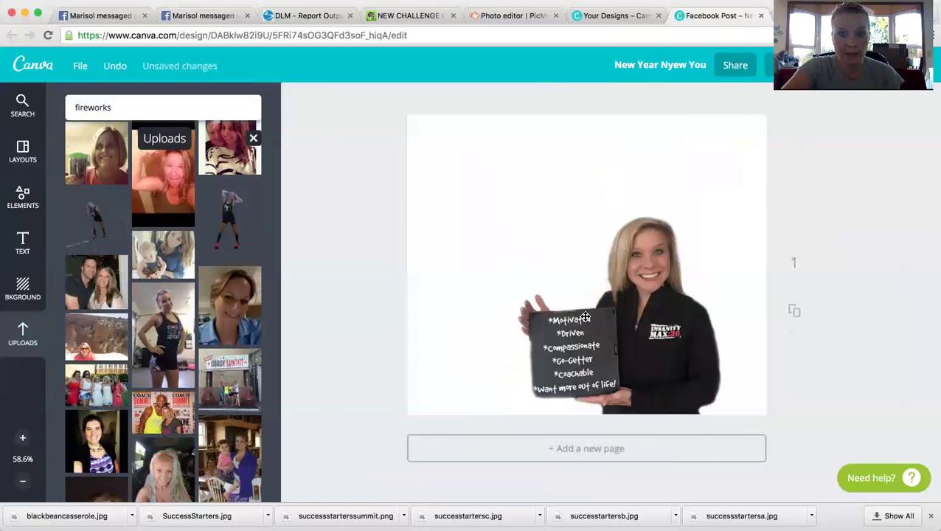
- Try repositioning the sign-holding woman and adding a dancer photo, then delete both
left_click_drag(709, 364, 670, 326)
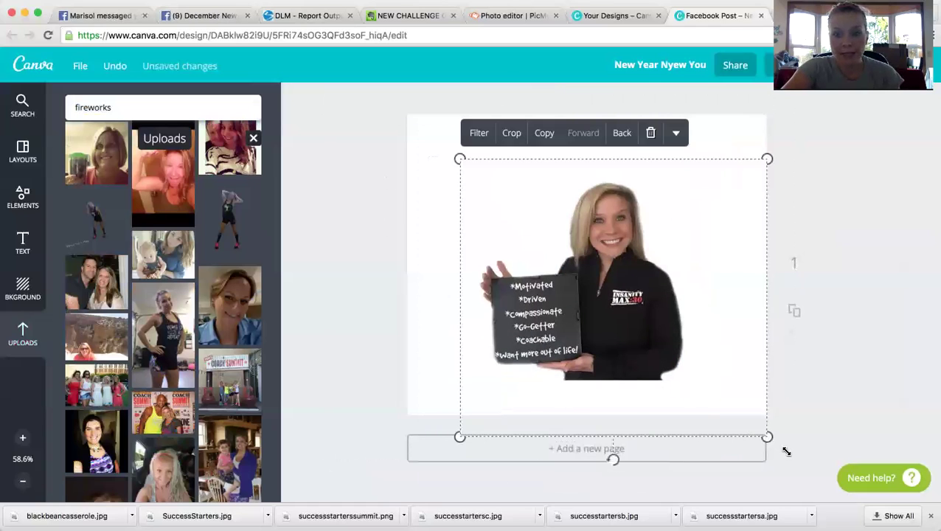
left_click_drag(769, 437, 812, 480)
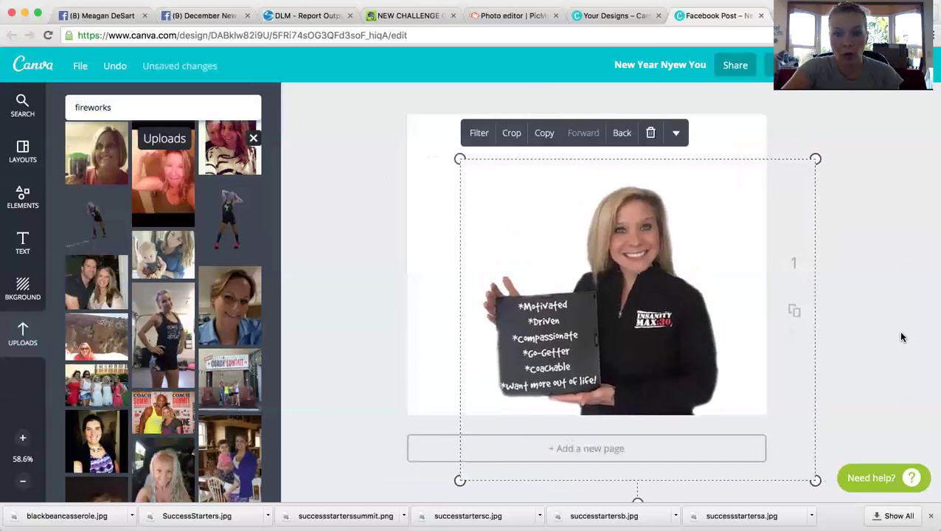
left_click(899, 337)
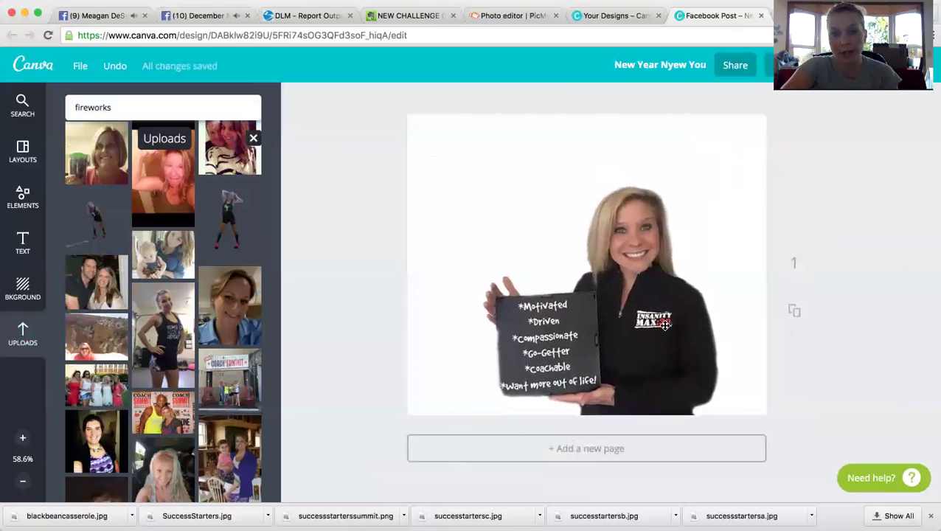
left_click(634, 261)
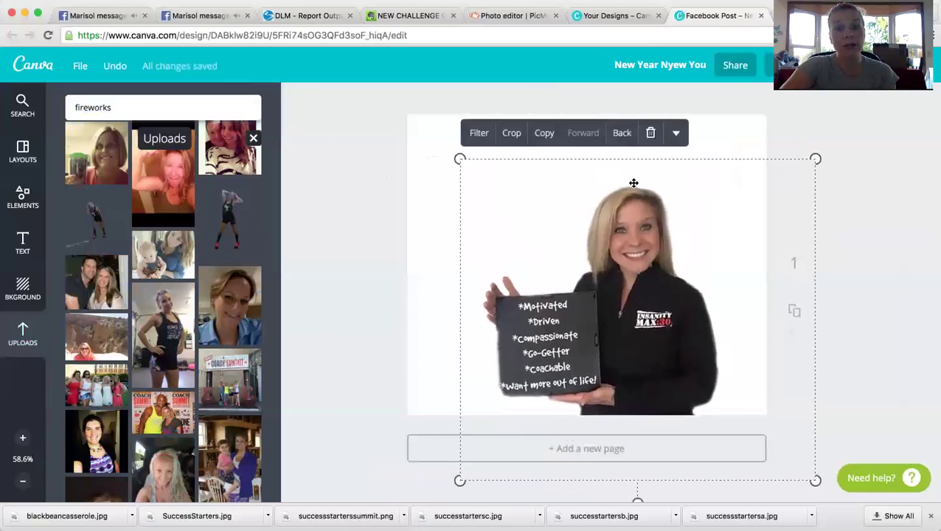
left_click(650, 133)
left_click(228, 225)
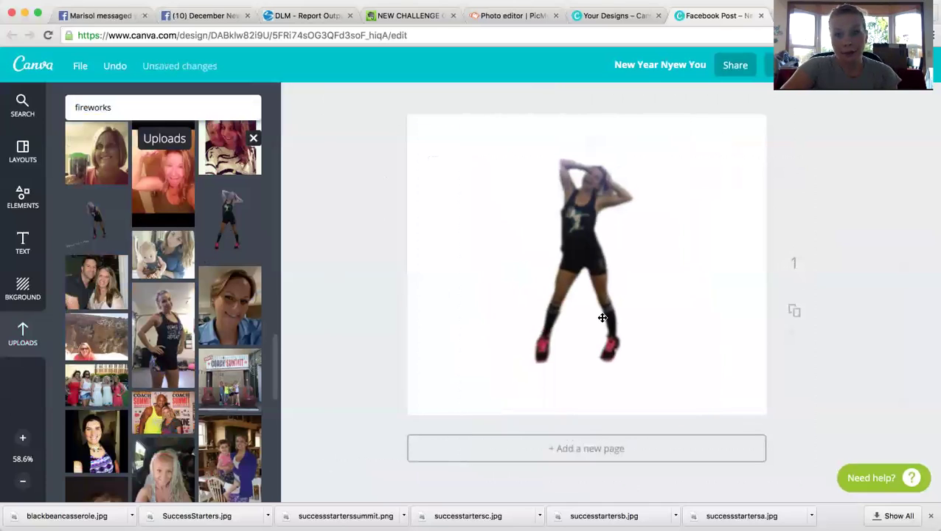
left_click_drag(696, 408, 725, 438)
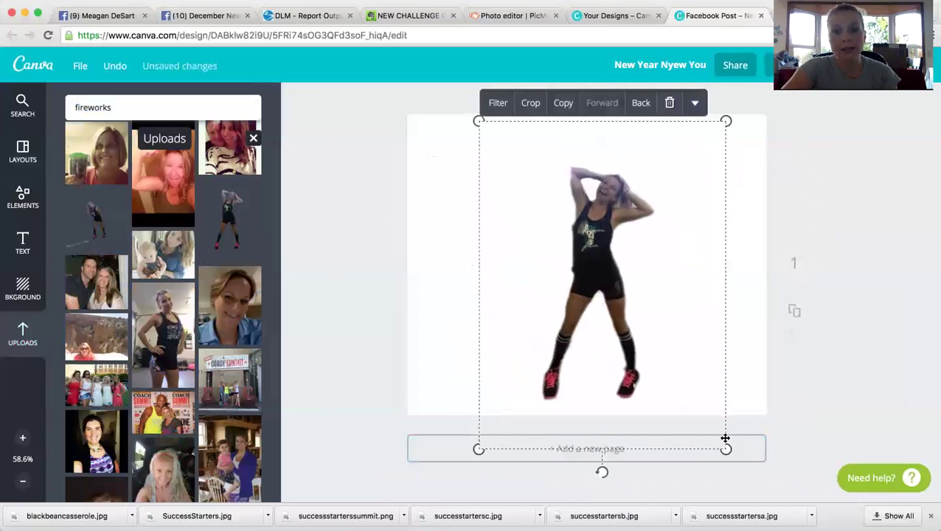
left_click(669, 103)
scroll(145, 336, "down", 20)
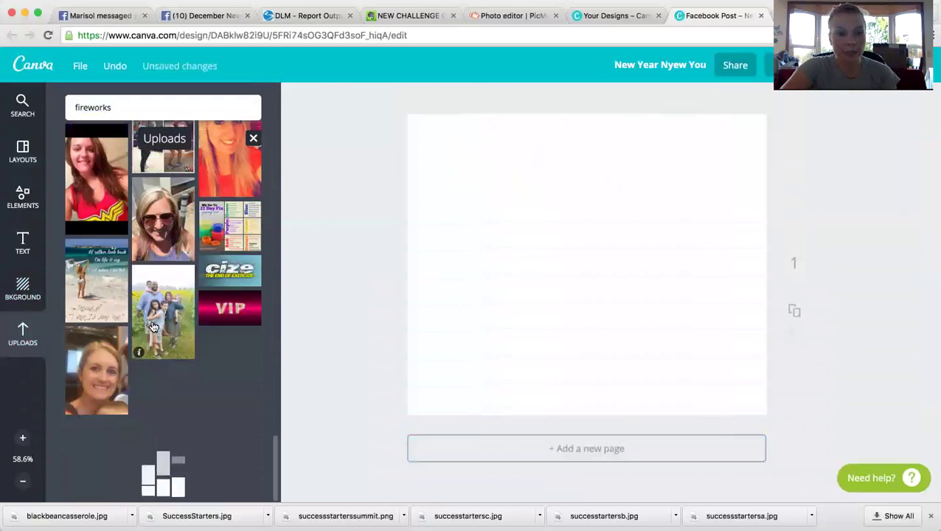
- Add, enlarge and lower the flexing woman photo, then delete it
scroll(179, 317, "down", 10)
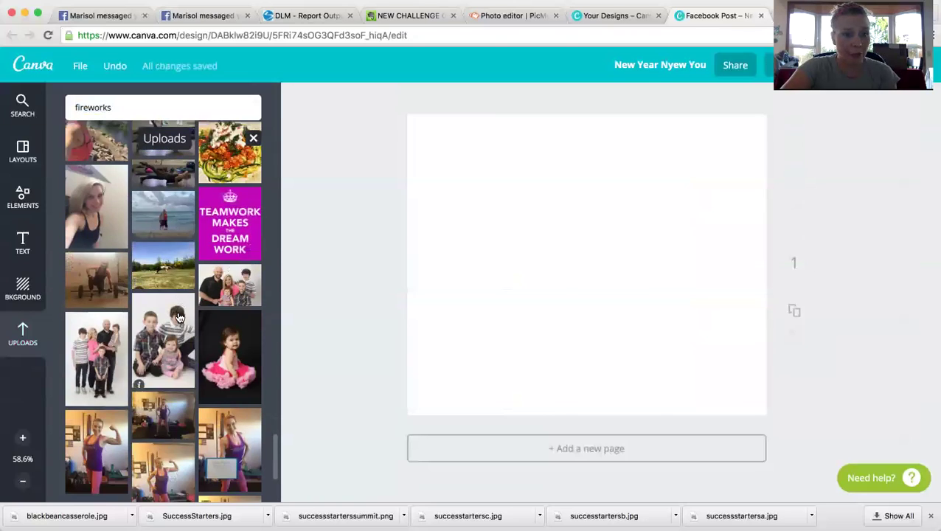
scroll(178, 317, "down", 5)
scroll(179, 317, "down", 5)
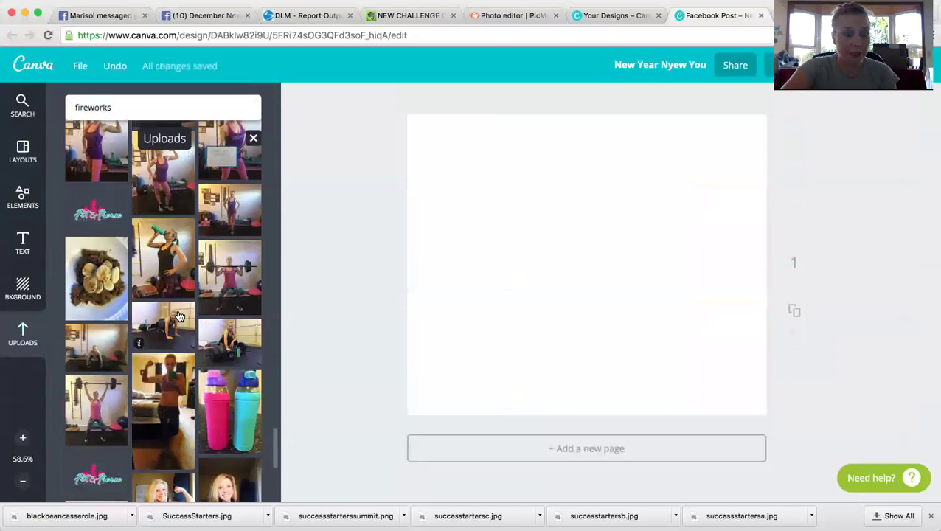
left_click(152, 417)
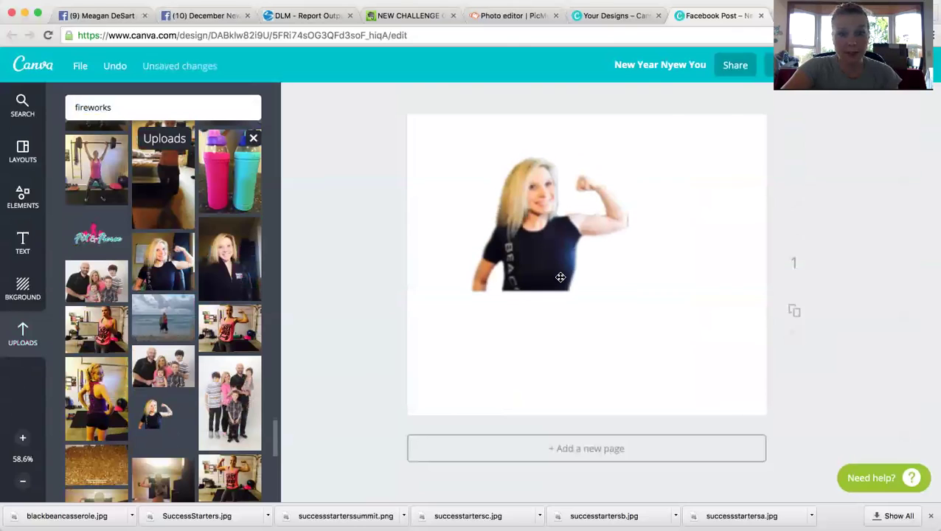
left_click_drag(443, 408, 369, 483)
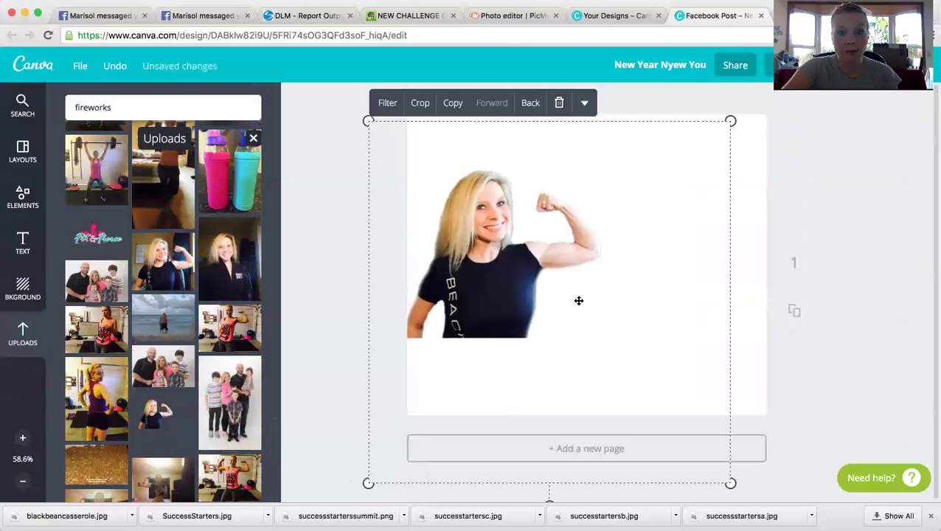
left_click_drag(577, 300, 597, 354)
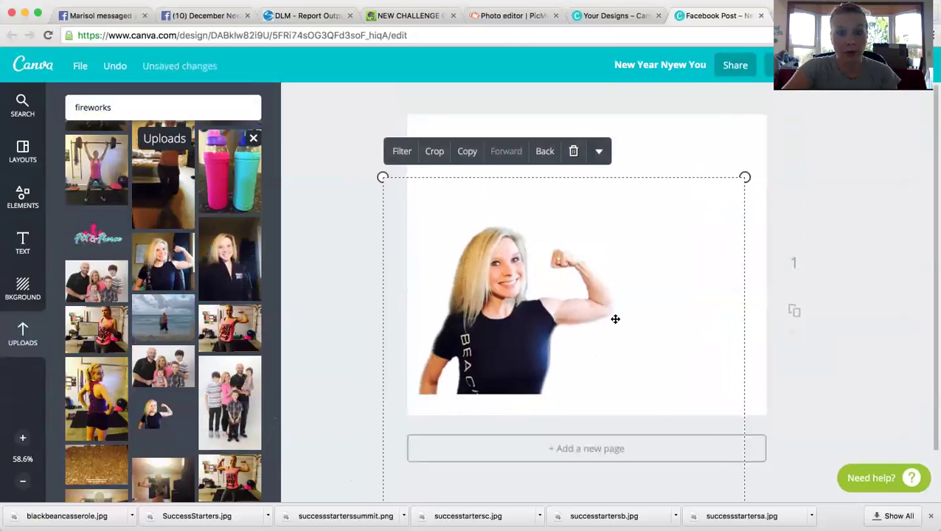
left_click(577, 151)
- Add the black-jacket woman cutout, enlarge it, and move it left of centre
scroll(143, 363, "down", 8)
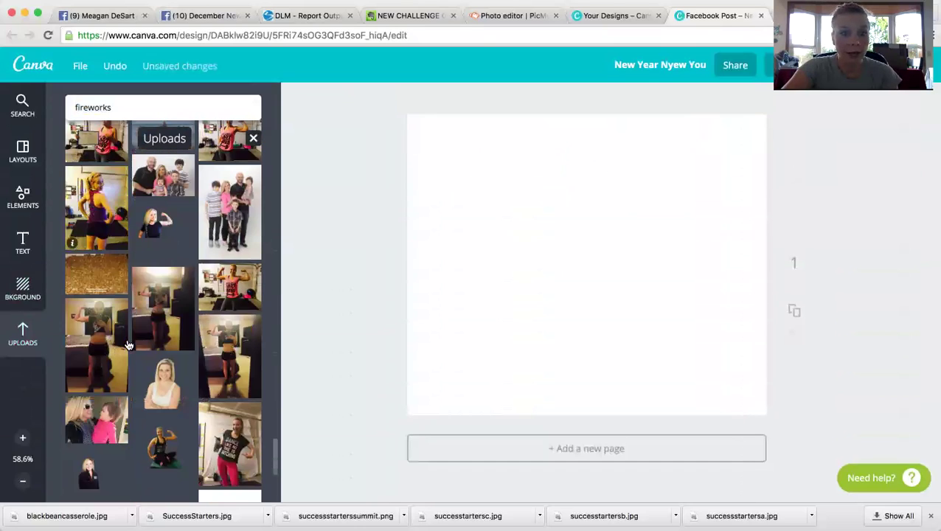
left_click(109, 378)
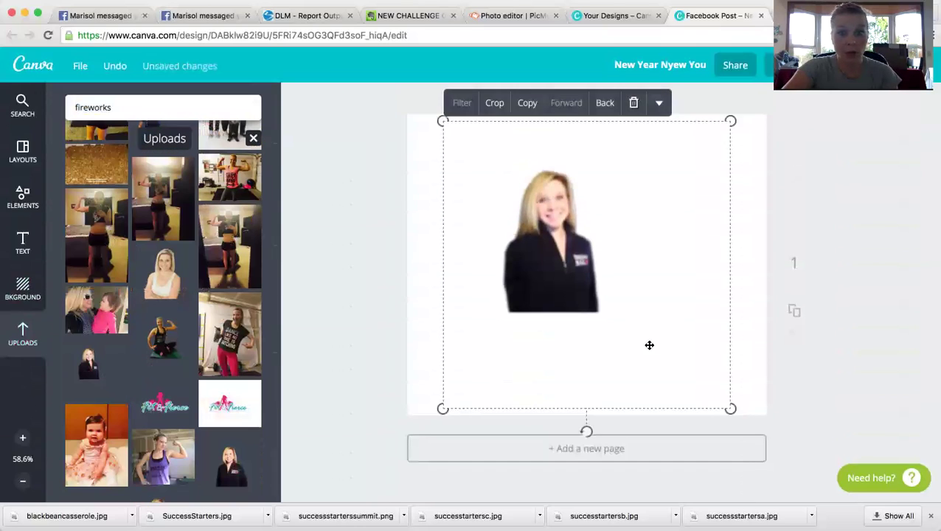
left_click_drag(730, 407, 896, 516)
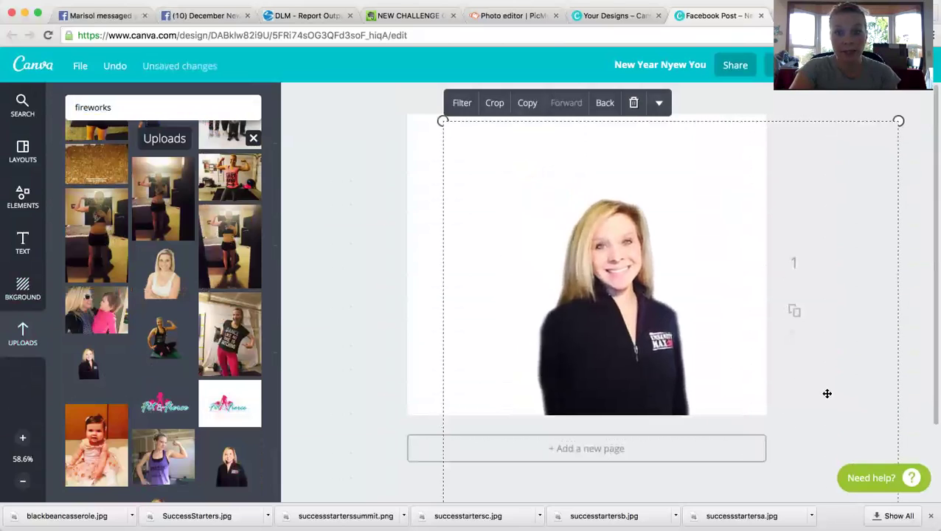
left_click_drag(690, 269, 612, 262)
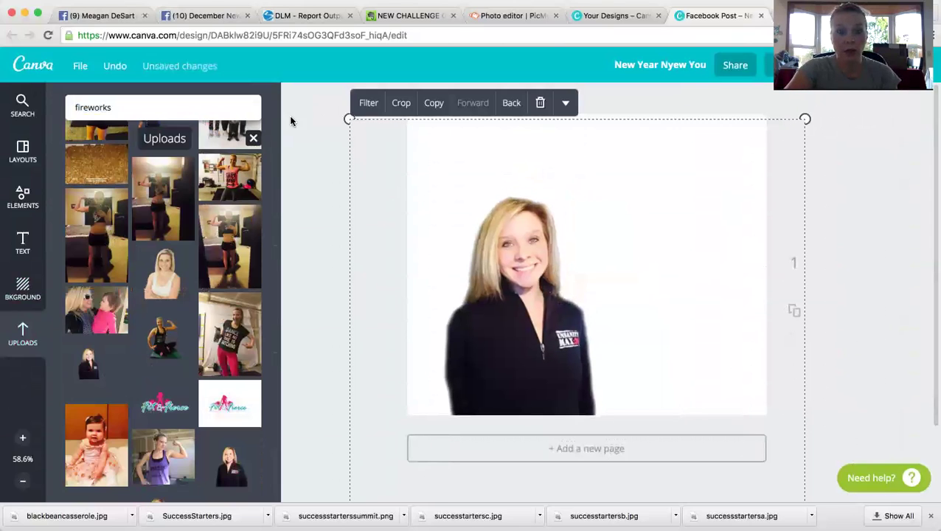
left_click(318, 144)
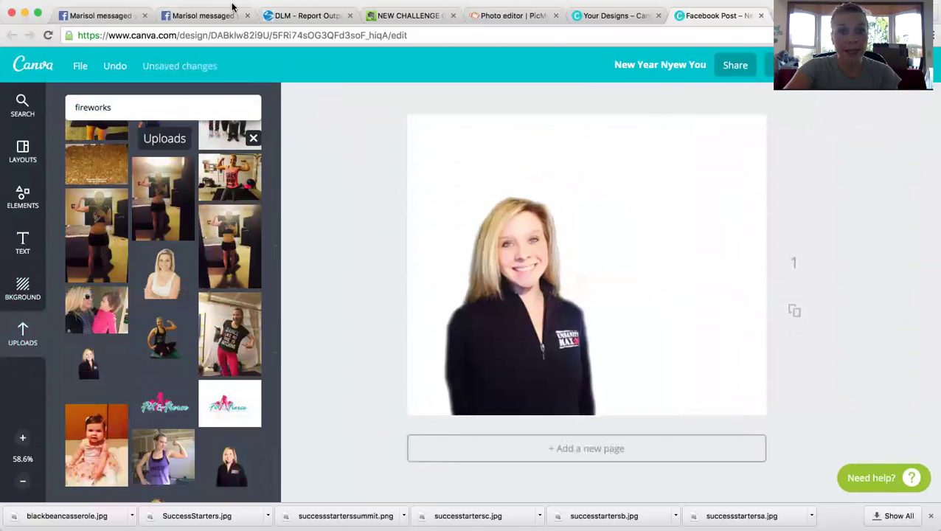